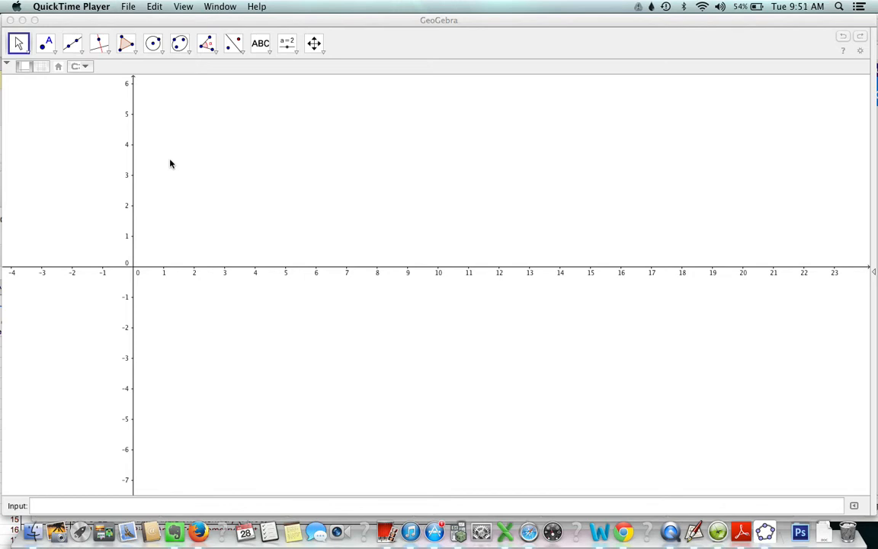
Step: Hide the coordinate axes and draw a nearly horizontal line through two new points across the middle of the drawing area
left_click(305, 166)
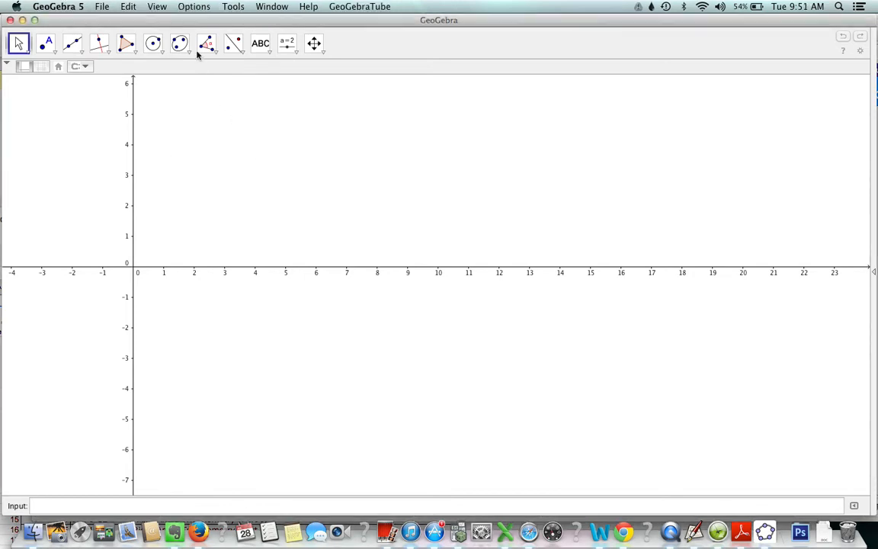
left_click(25, 67)
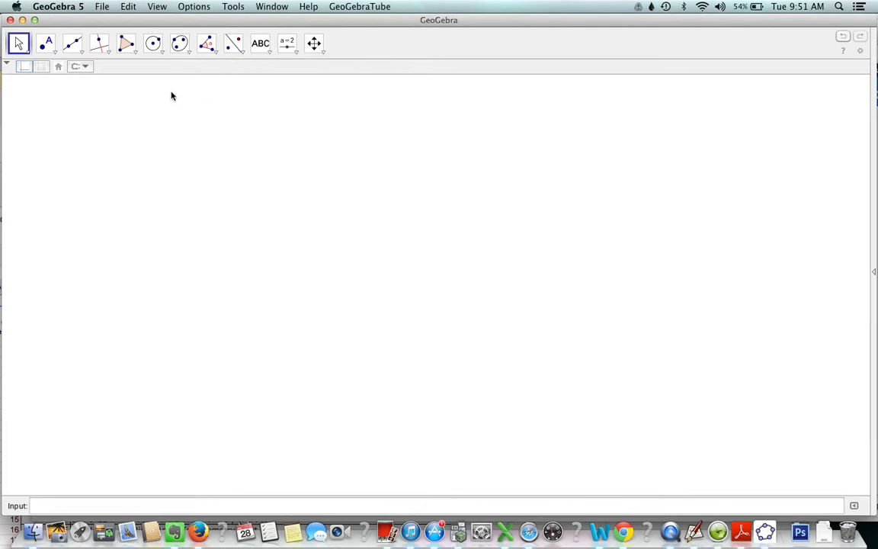
left_click(83, 52)
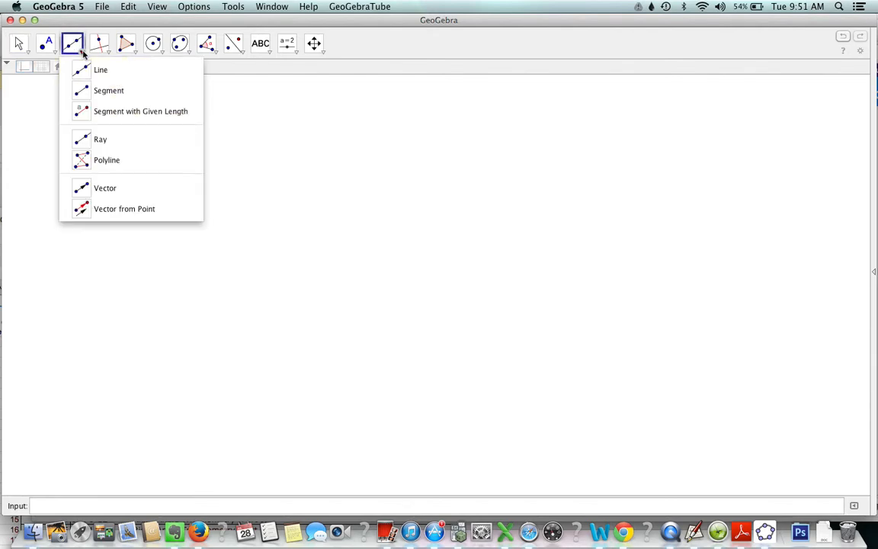
left_click(87, 72)
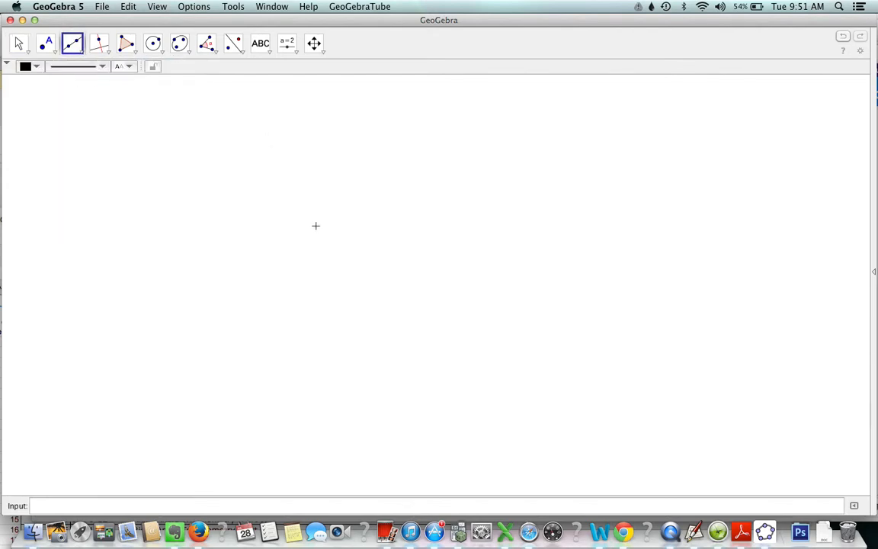
left_click(288, 249)
left_click(427, 251)
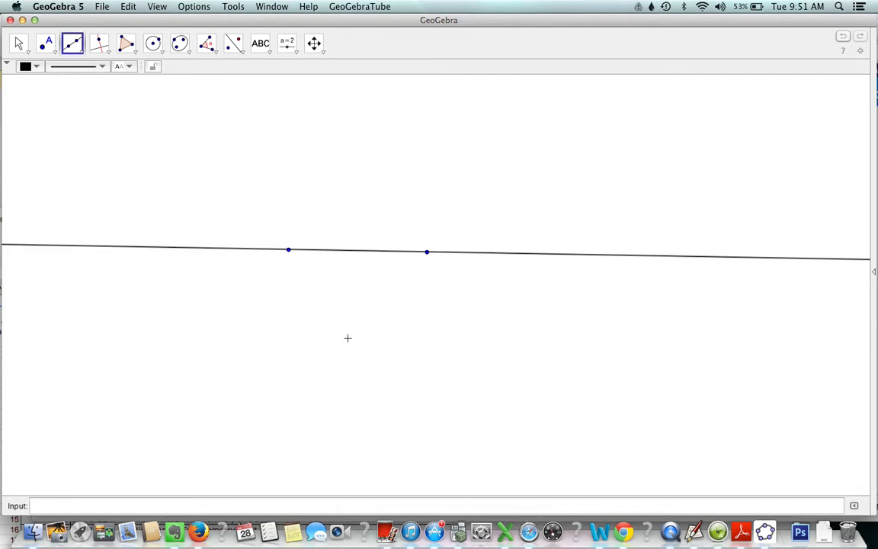
Step: Draw two circles, each centred on one of the line's two points and passing through the other
left_click(162, 55)
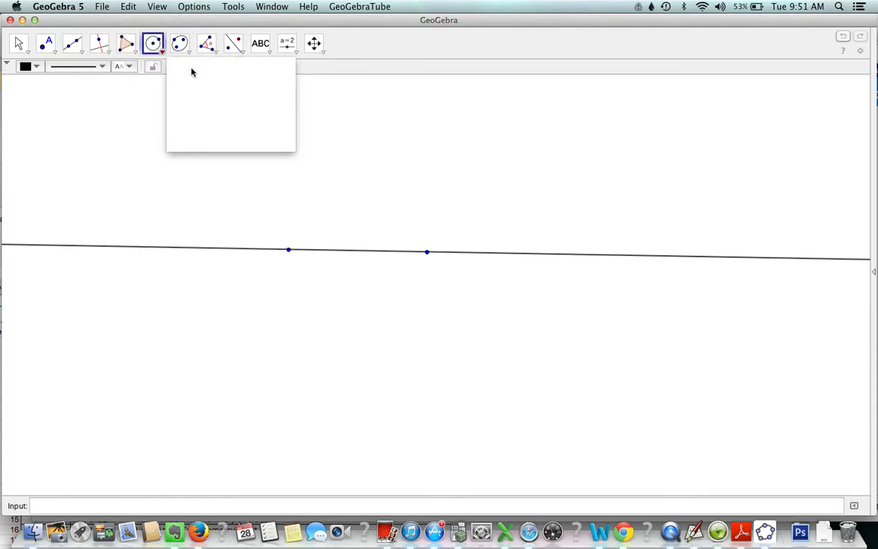
left_click(176, 69)
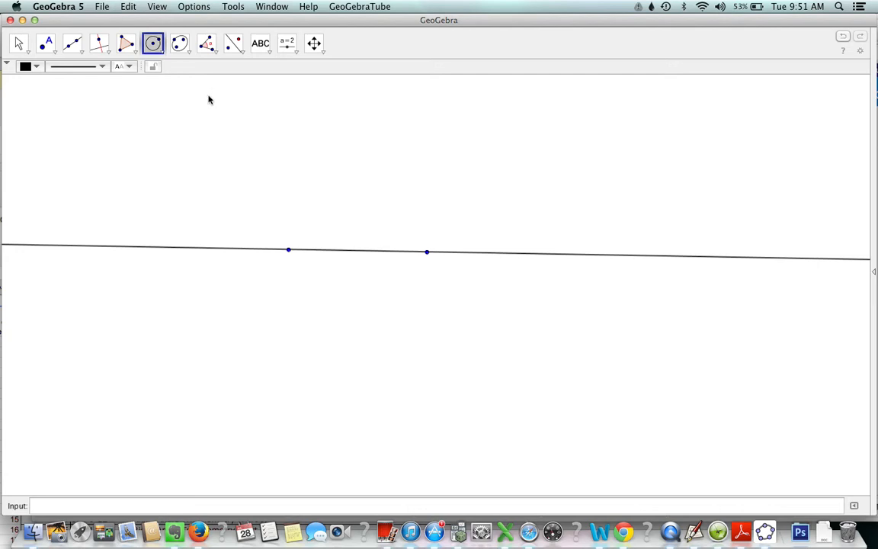
left_click(289, 250)
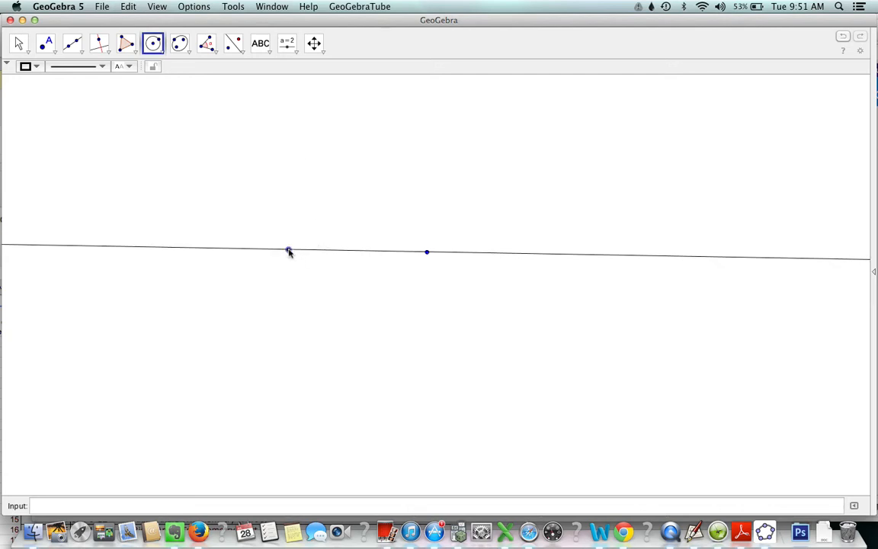
left_click(427, 253)
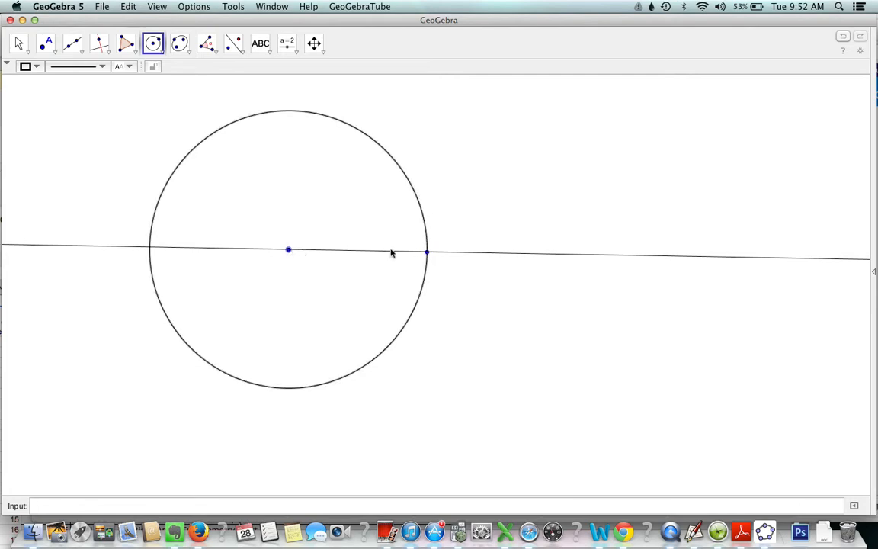
left_click(428, 251)
left_click(427, 253)
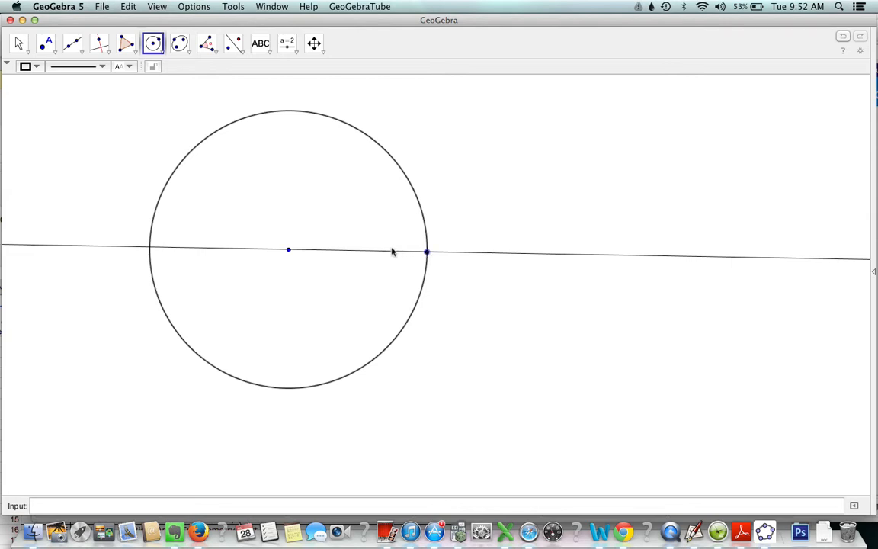
left_click(288, 251)
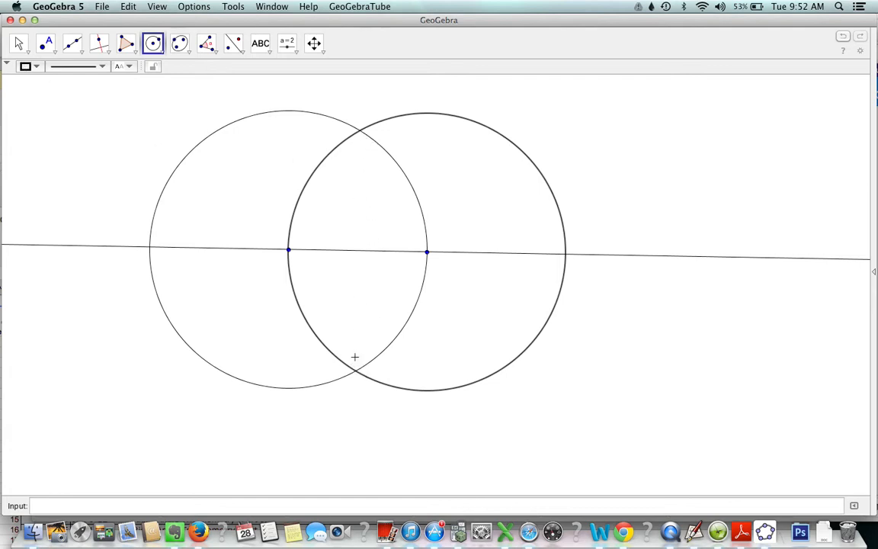
Step: Mark both intersection points of the two circles and draw a line through them
left_click(45, 44)
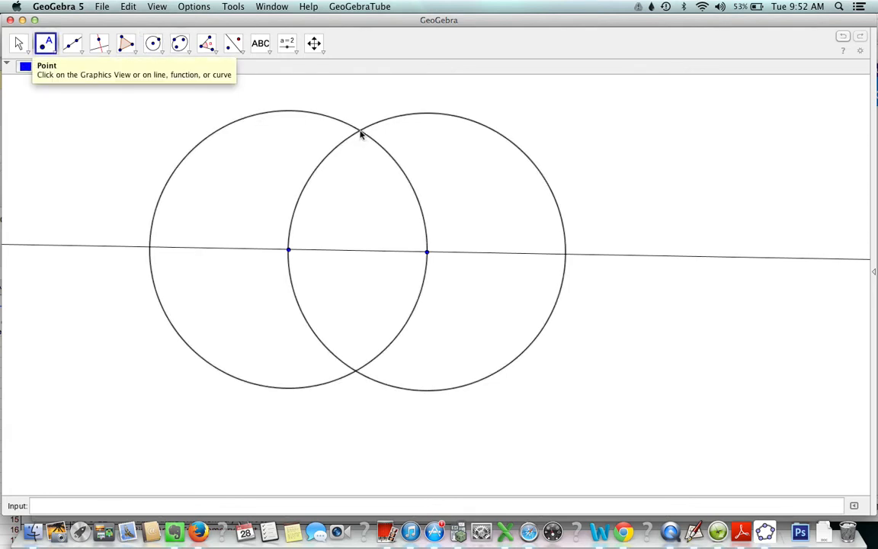
left_click(359, 132)
left_click(355, 372)
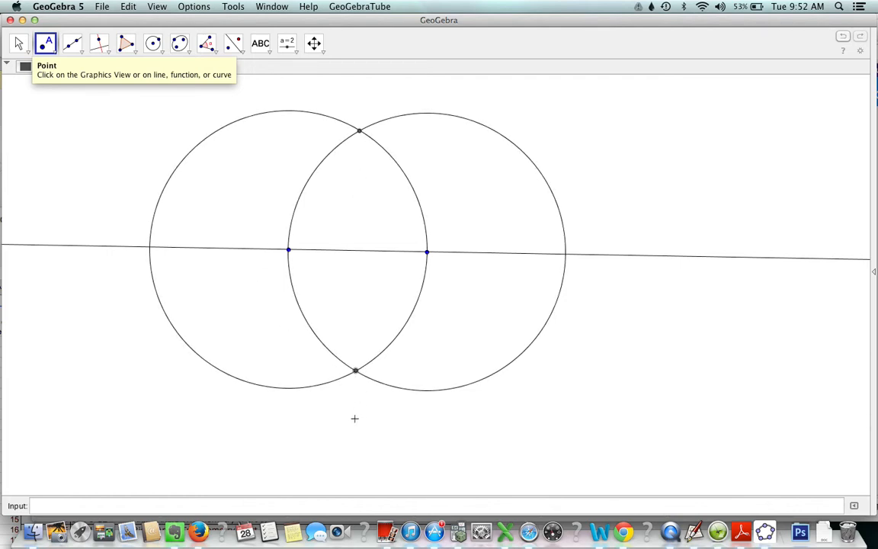
left_click(81, 54)
left_click(84, 68)
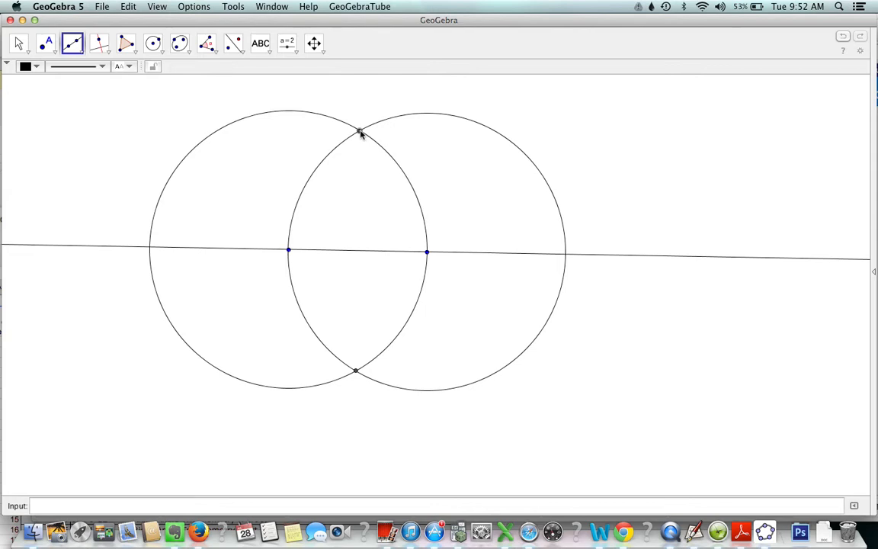
left_click(355, 371)
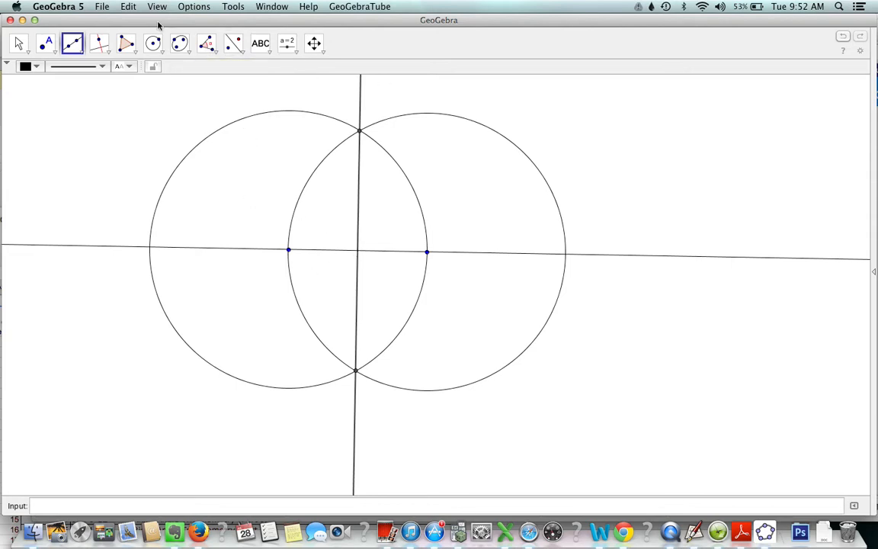
Step: Measure the angle where the new line crosses the original line
left_click(216, 56)
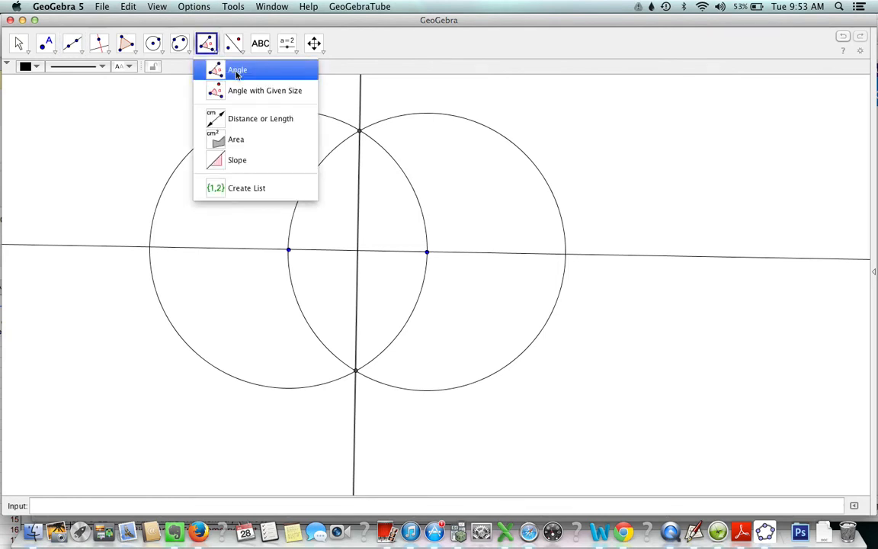
left_click(237, 74)
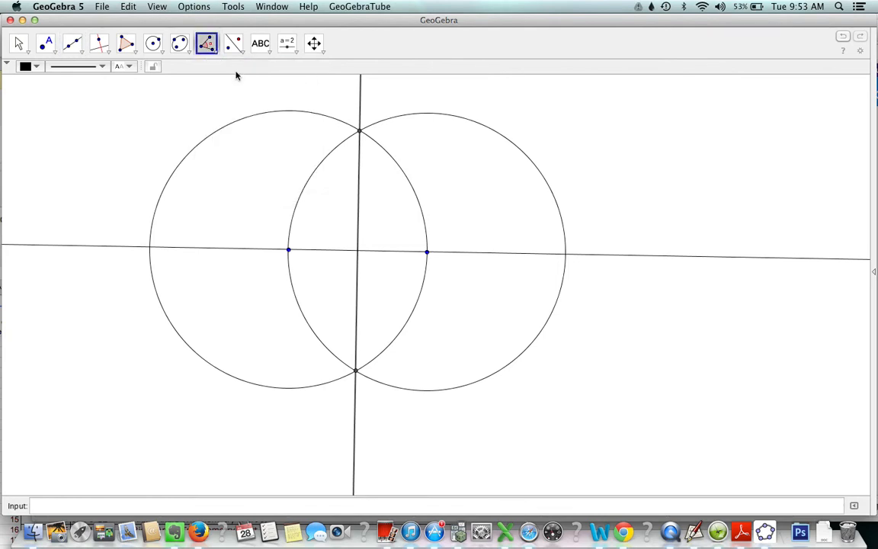
left_click(372, 252)
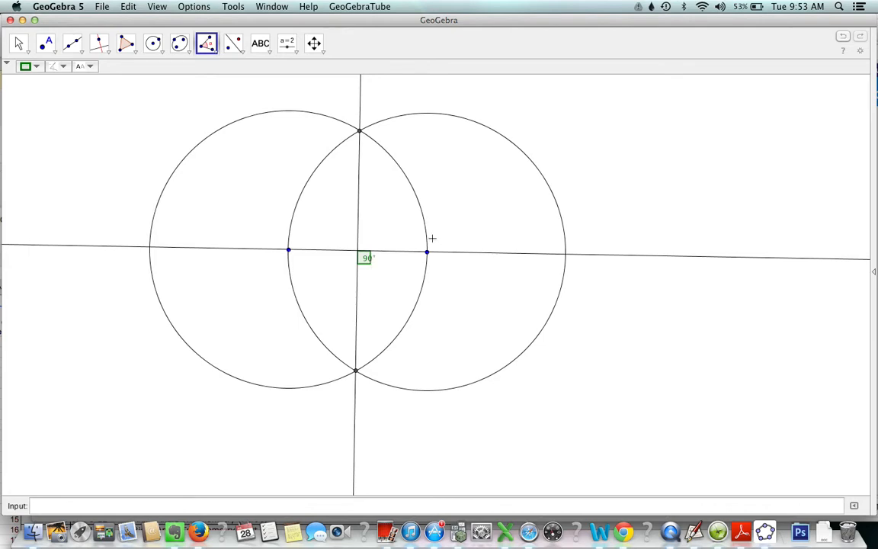
left_click(426, 252)
left_click(435, 253)
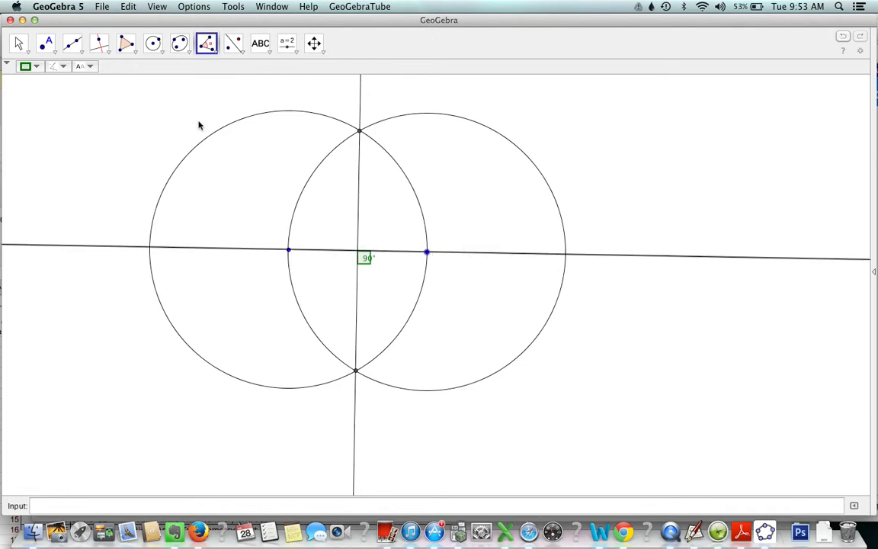
Step: Move the original line's second point slightly closer to its first point to test the construction
left_click(19, 45)
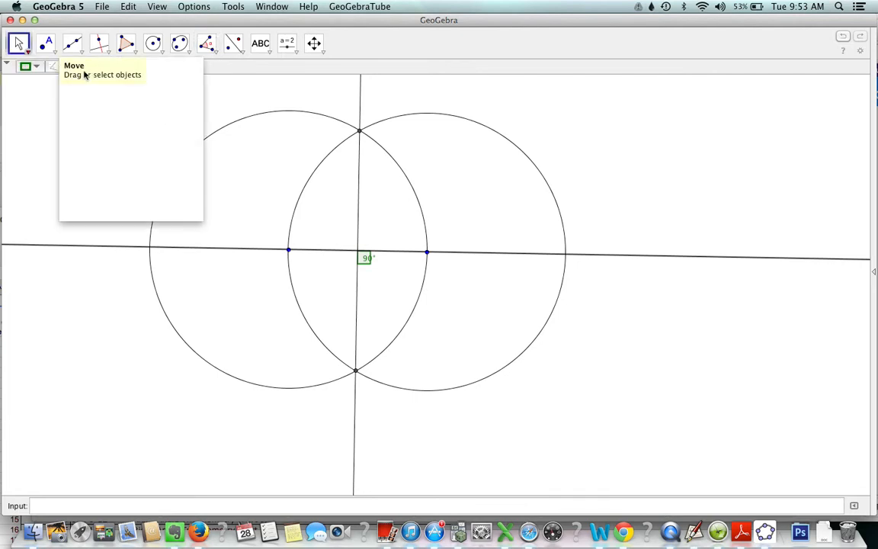
left_click(19, 46)
left_click(20, 46)
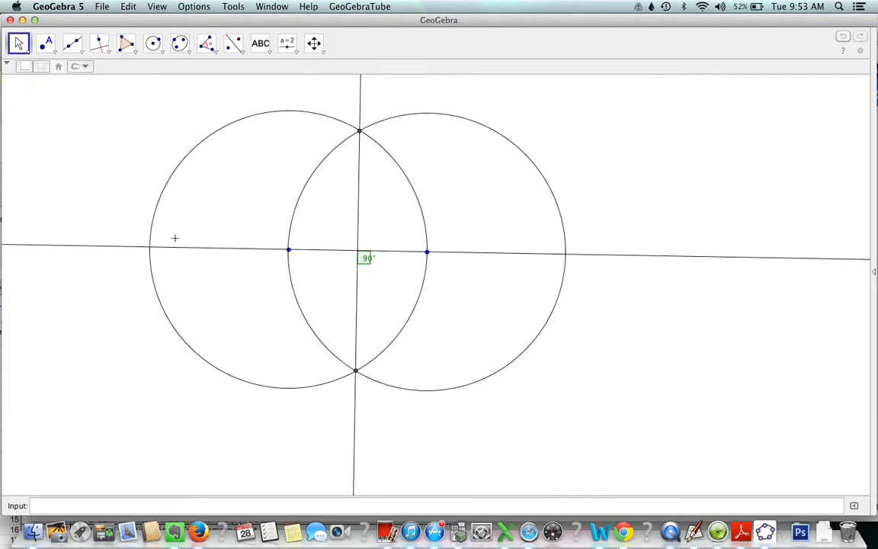
mouse_move(429, 253)
left_mouse_down()
mouse_move(474, 245)
mouse_move(469, 216)
mouse_move(418, 268)
mouse_move(370, 272)
mouse_move(365, 301)
mouse_move(408, 263)
mouse_move(398, 244)
mouse_move(392, 264)
mouse_move(447, 241)
mouse_move(465, 255)
mouse_move(428, 277)
mouse_move(417, 252)
left_mouse_up()
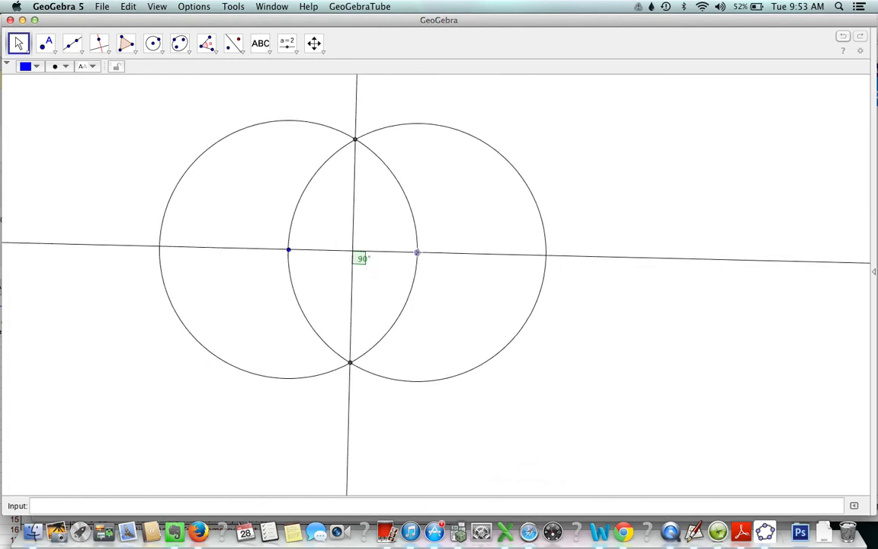
Step: Hide both construction circles, keeping the lines and points in the drawing
left_click(452, 129)
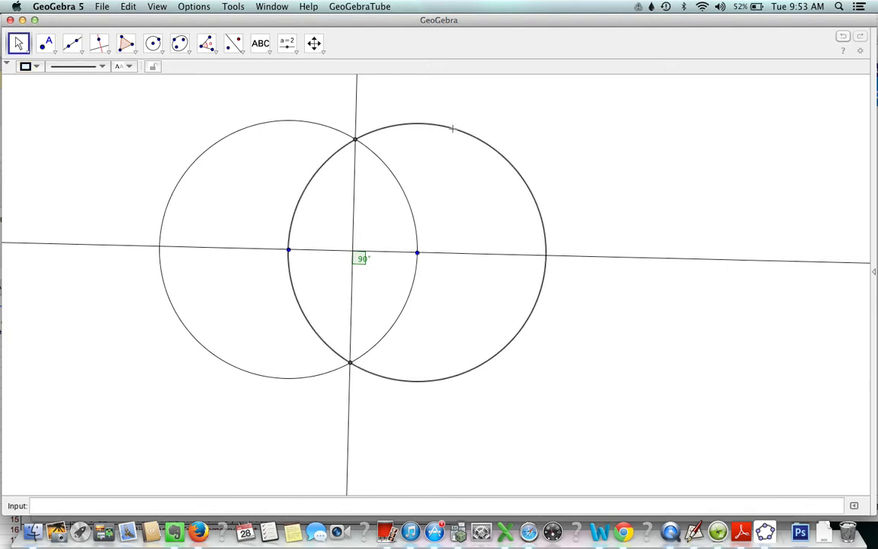
right_click(453, 129)
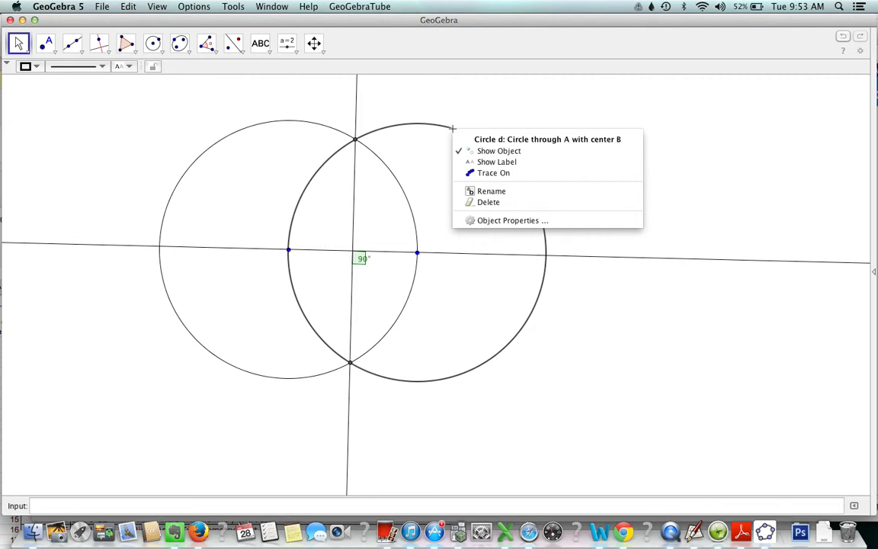
left_click(493, 155)
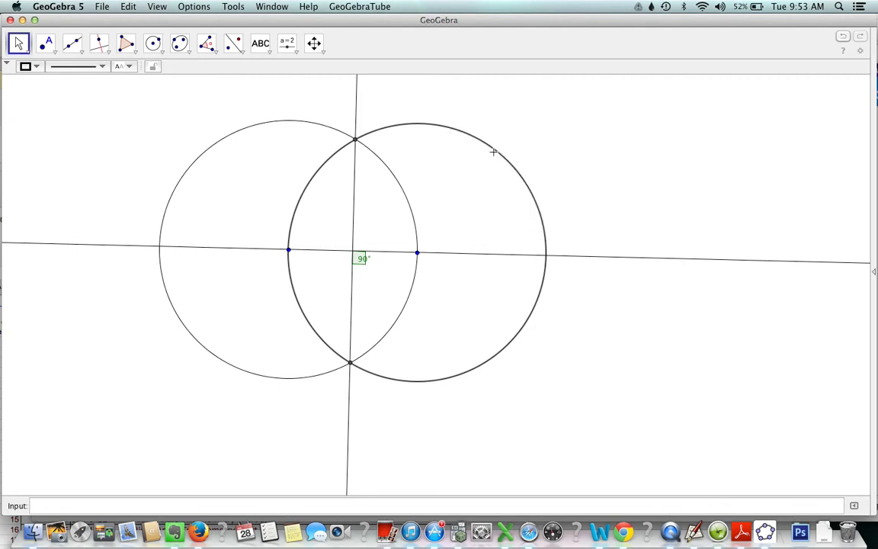
right_click(166, 195)
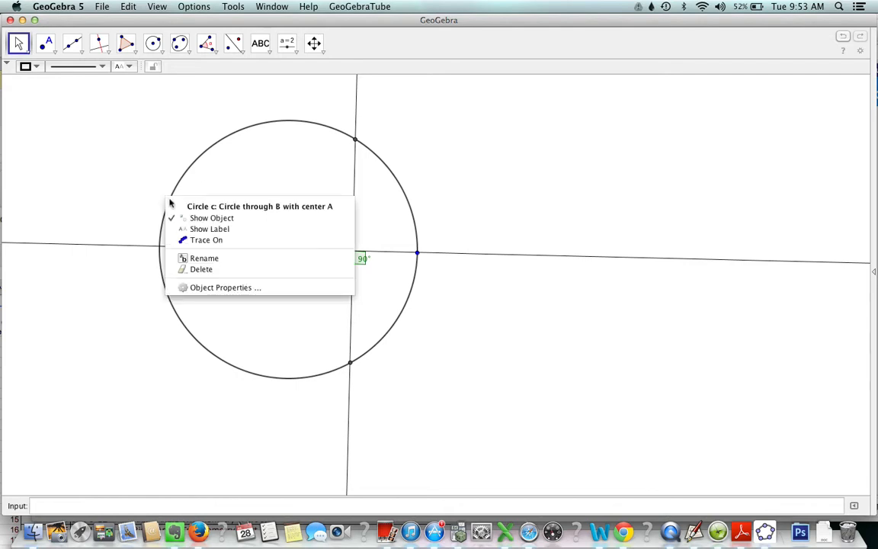
left_click(187, 201)
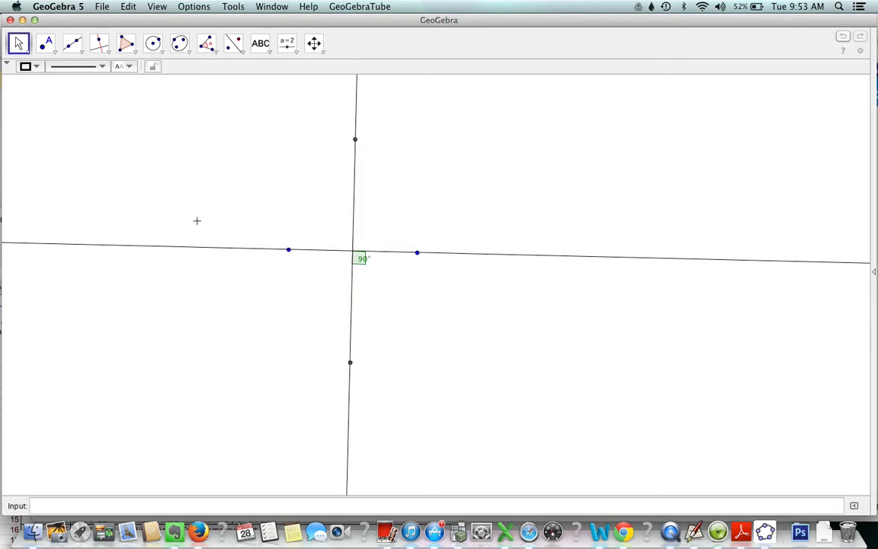
Step: Move the original line's second point around and leave it farther from the first point, keeping the line nearly horizontal
left_click_drag(417, 253, 408, 222)
left_click_drag(408, 245, 432, 252)
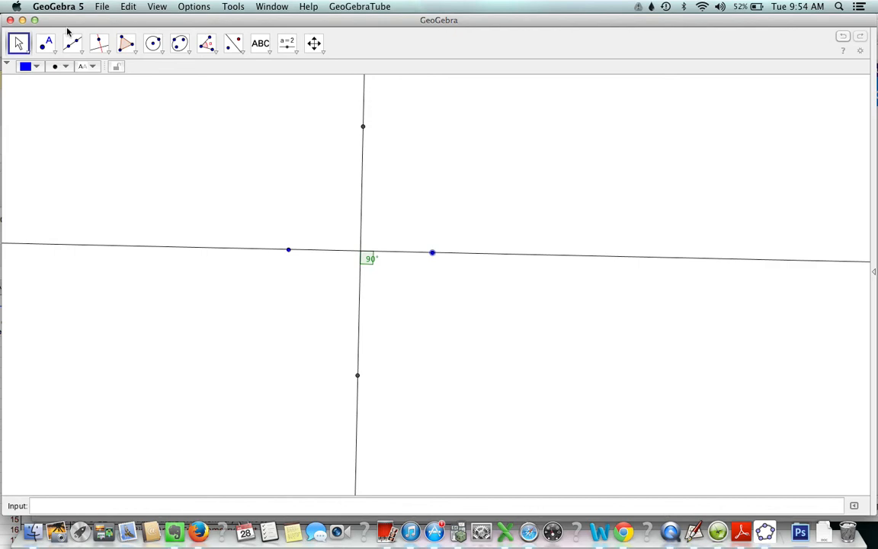
Step: Start exporting the construction as a dynamic worksheet webpage, with the title "Perpendicular Line Construction"
left_click(110, 7)
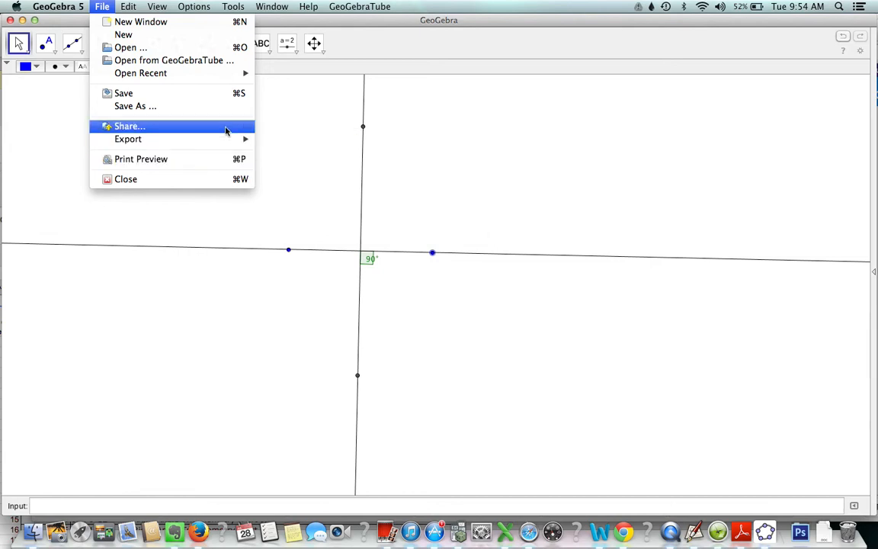
mouse_move(228, 138)
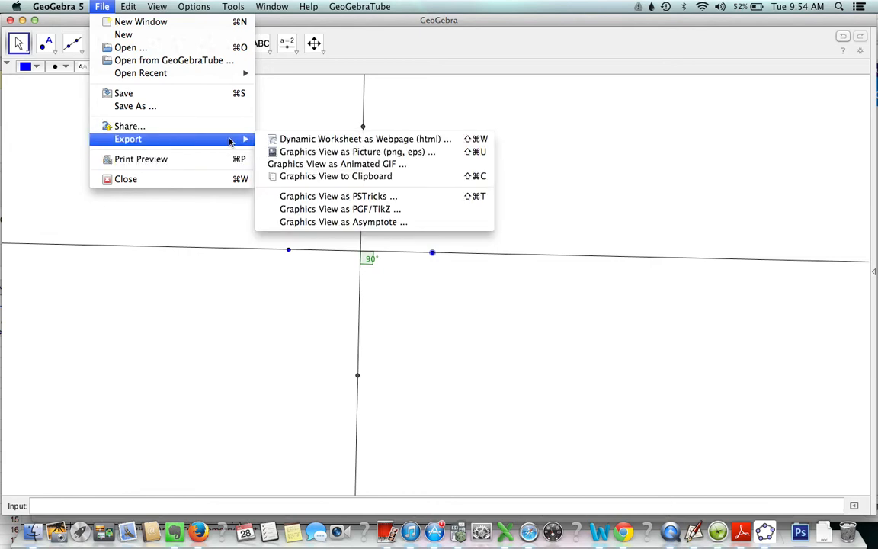
left_click(308, 141)
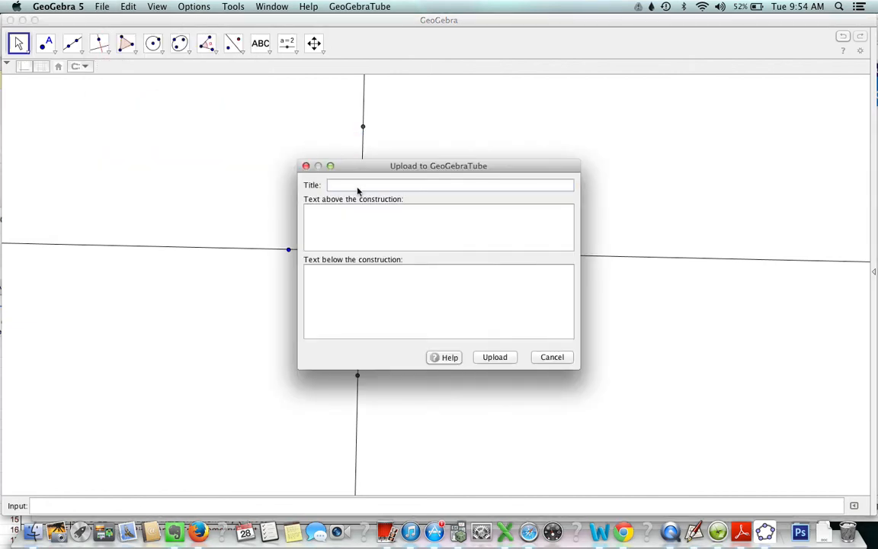
type("Perpendicular Line COns")
key("BackSpace")
key("BackSpace")
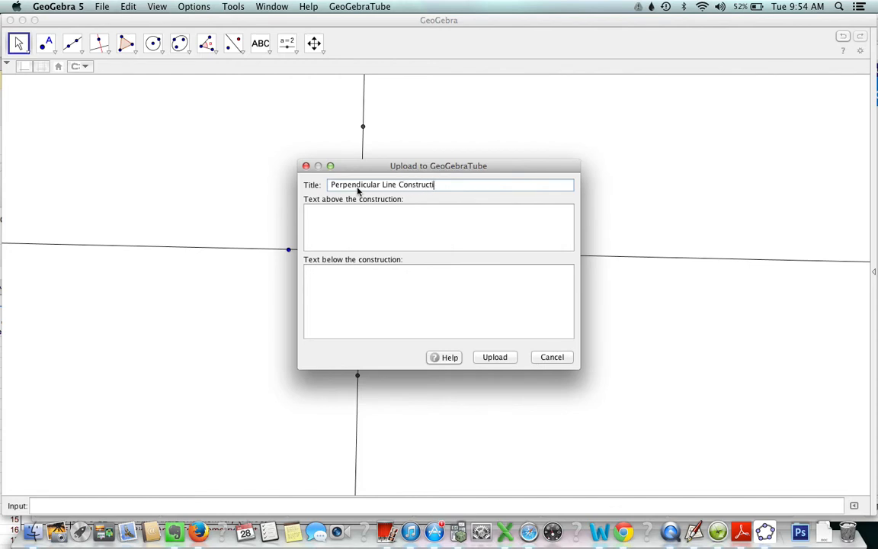
Step: Set the text above the construction to "See the perpendicular lines below. You can move them if you like!"
left_click(349, 212)
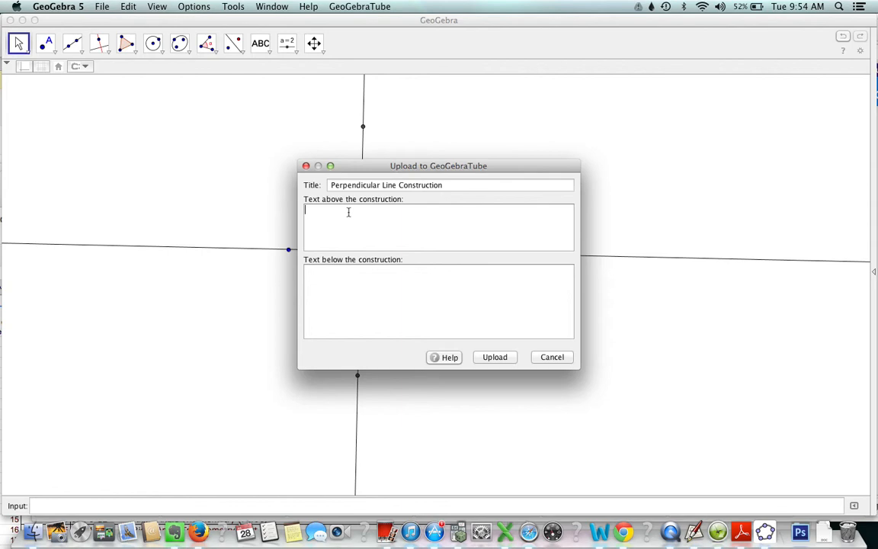
type("See the perpendicular lines be")
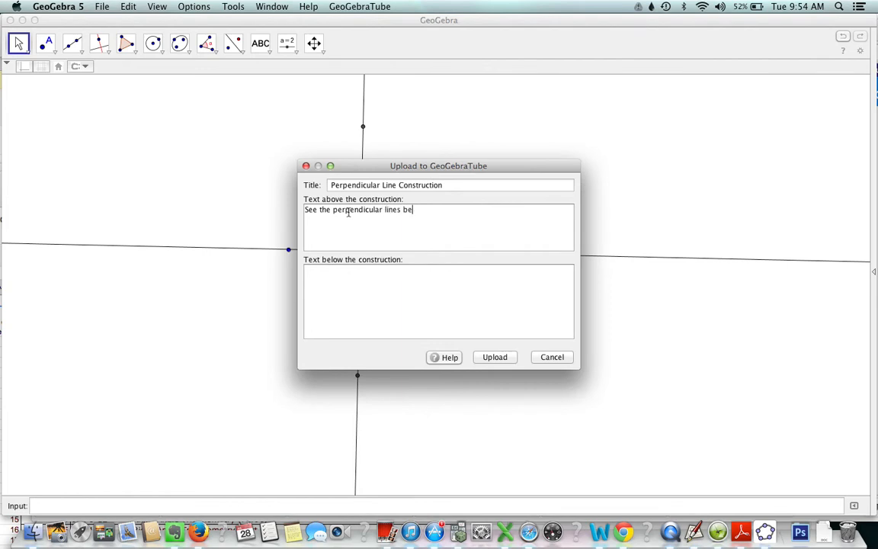
type("low. You can move them if you like!")
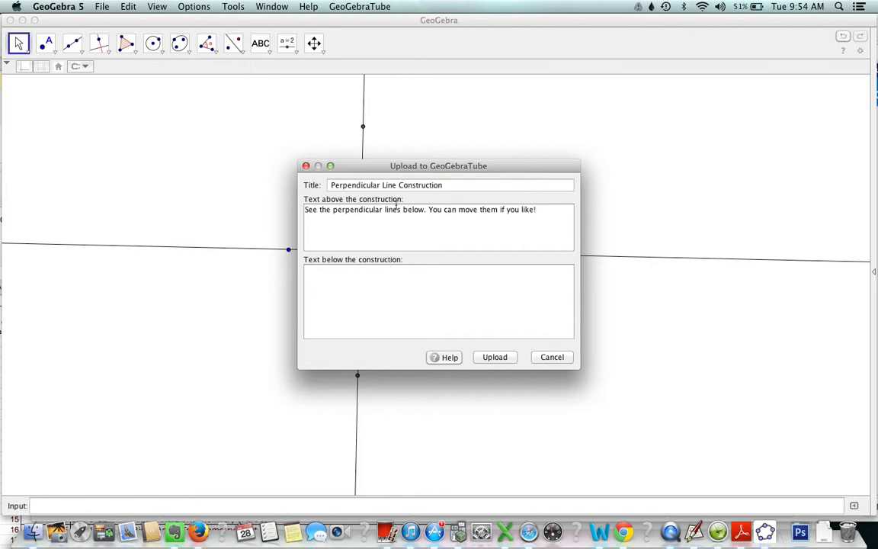
Step: Upload the construction to GeoGebraTube and test the worksheet preview by moving the near-horizontal line's right-hand point slightly up
left_click(495, 357)
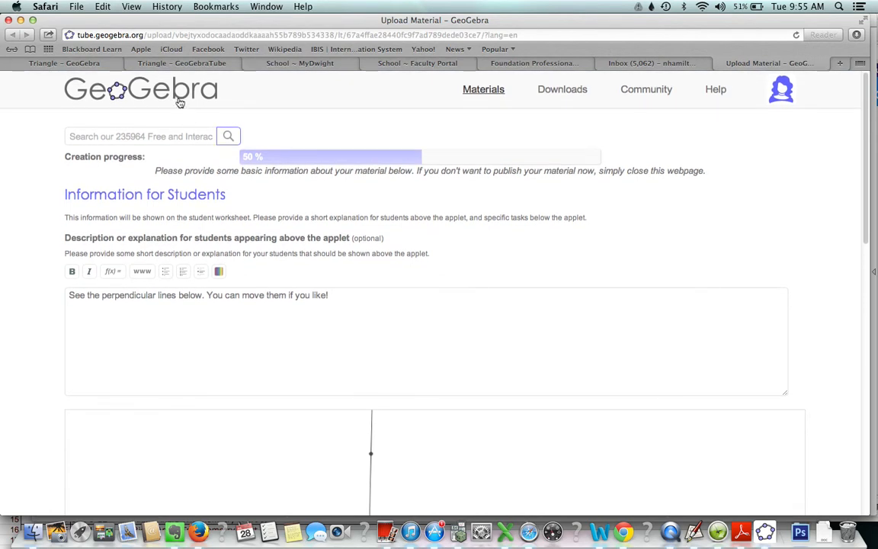
scroll(250, 221, "down", 5)
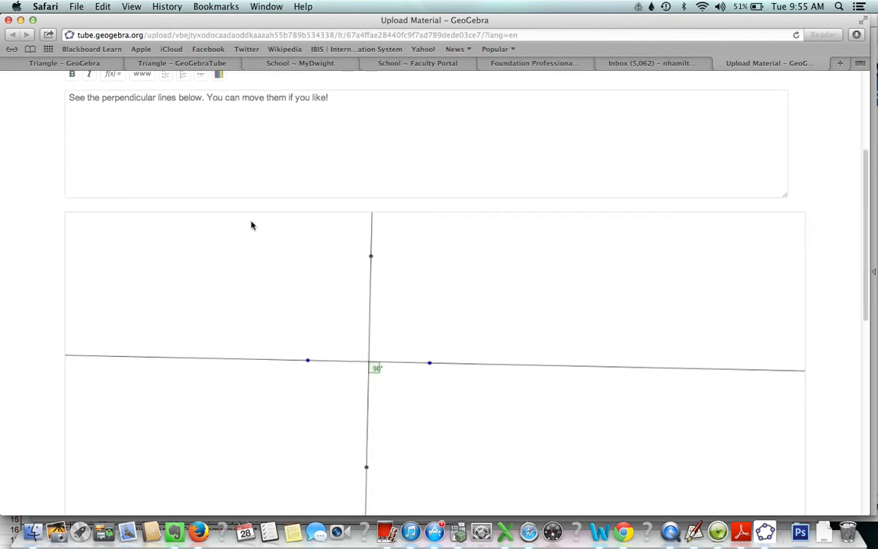
mouse_move(431, 364)
left_mouse_down()
mouse_move(431, 318)
mouse_move(412, 278)
mouse_move(406, 282)
mouse_move(428, 251)
mouse_move(376, 298)
mouse_move(526, 296)
mouse_move(508, 310)
mouse_move(458, 297)
mouse_move(443, 278)
mouse_move(432, 287)
mouse_move(449, 290)
mouse_move(436, 289)
left_mouse_up()
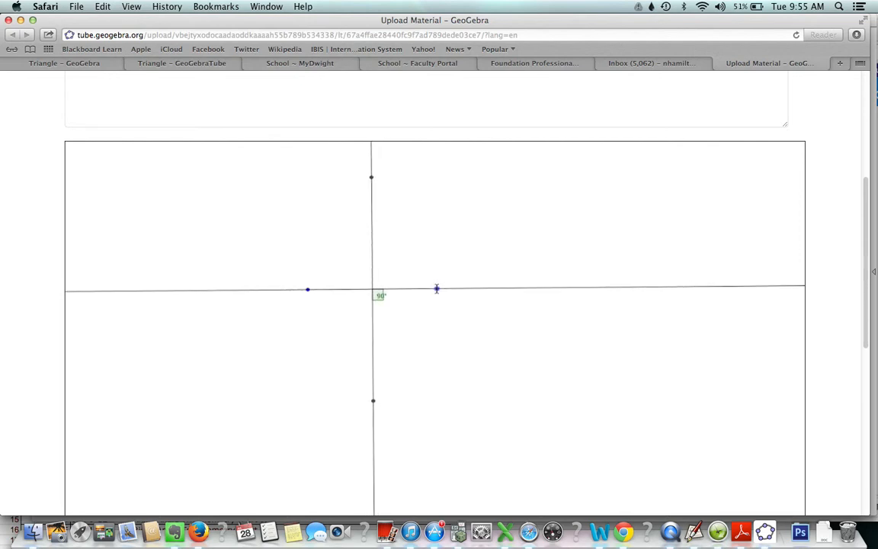
Step: Switch to GeoGebra, shrink its window to a bit over half the screen's width, and move the line's left-hand point farther left
left_click(766, 537)
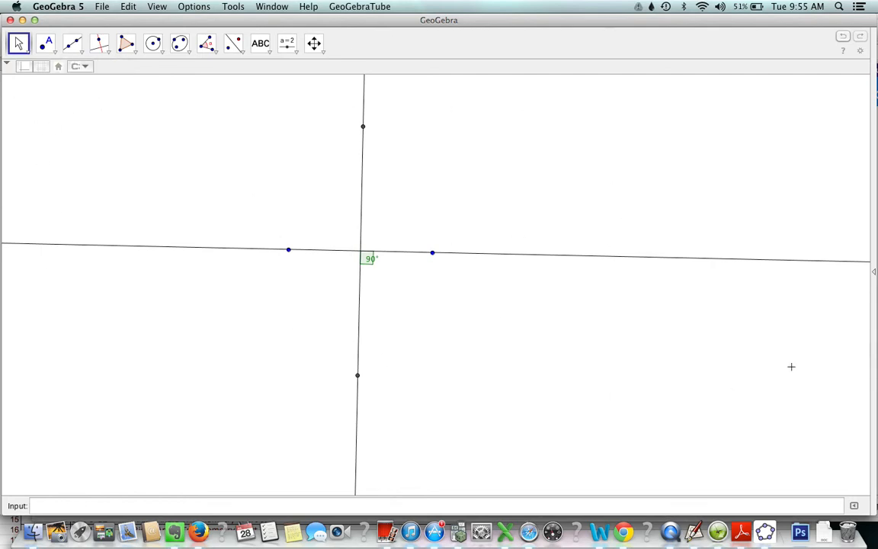
left_click_drag(876, 514, 506, 406)
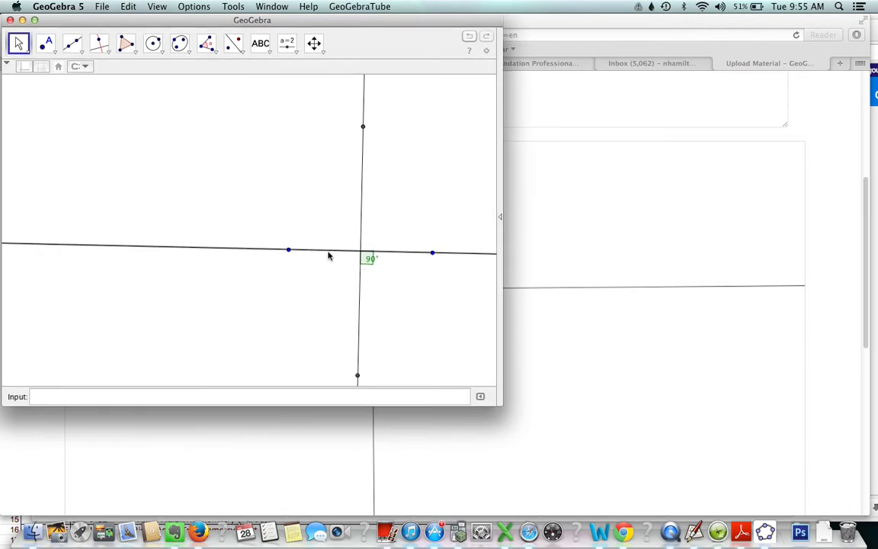
left_click_drag(290, 251, 180, 255)
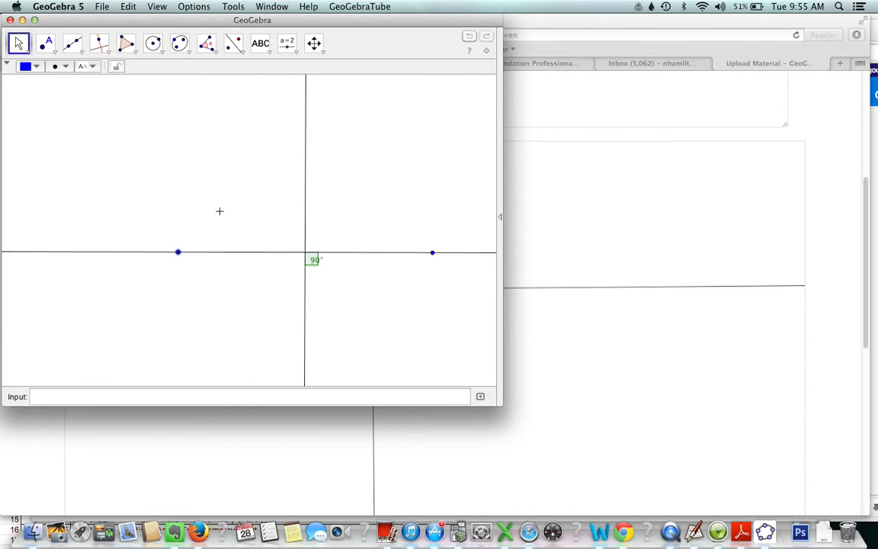
Step: Return to the upload page in Safari, show the applet's advanced settings, and continue to the information for other teachers
left_click(535, 228)
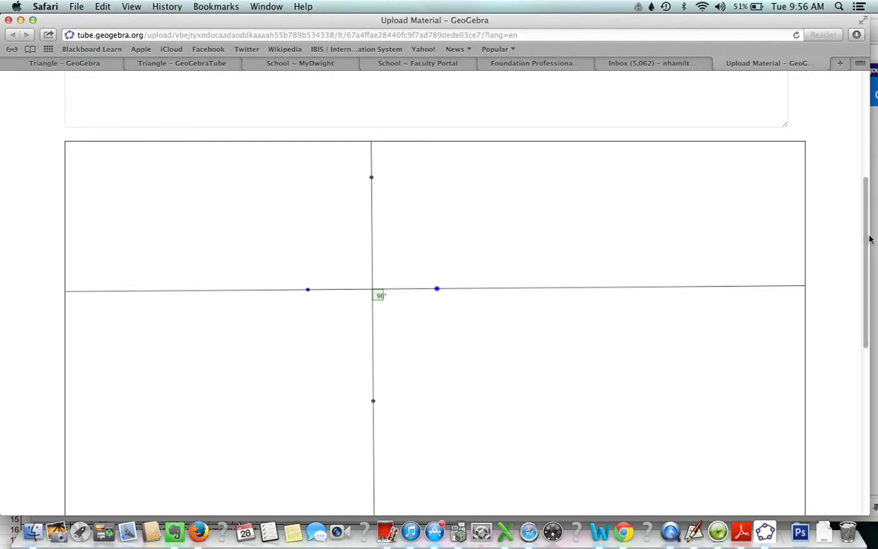
left_click_drag(865, 250, 872, 411)
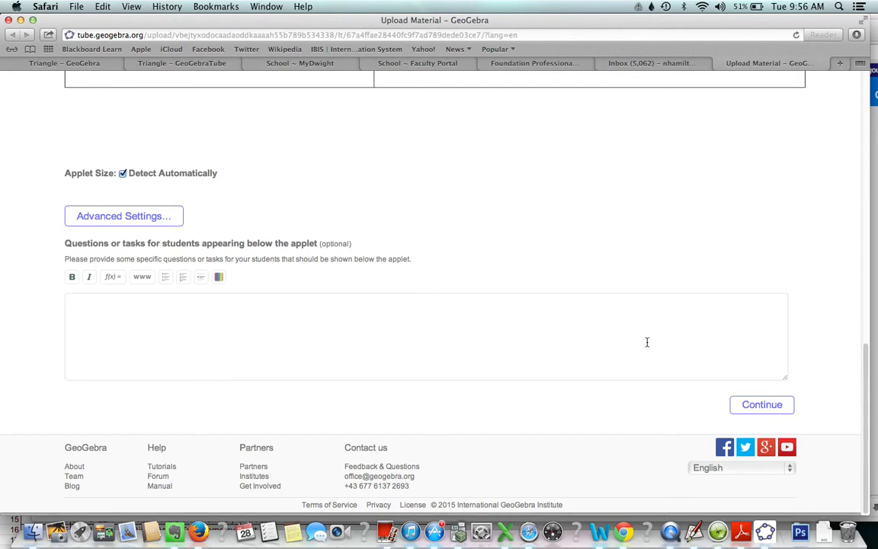
scroll(647, 343, "up", 8)
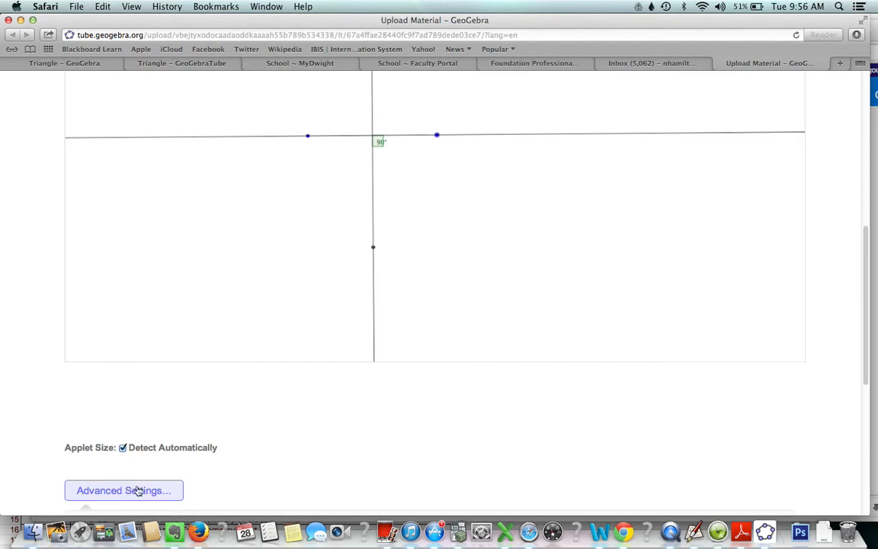
scroll(160, 427, "down", 1)
left_click(155, 448)
scroll(216, 335, "down", 3)
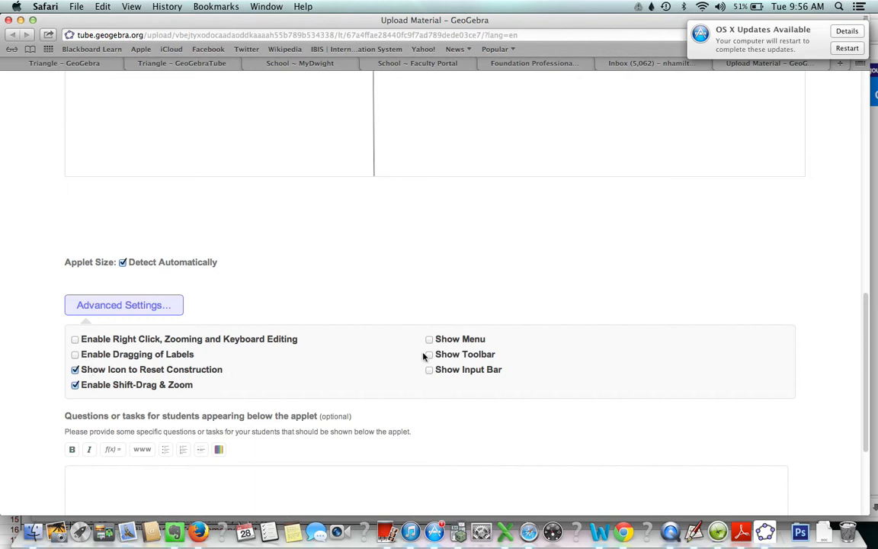
scroll(424, 354, "down", 5)
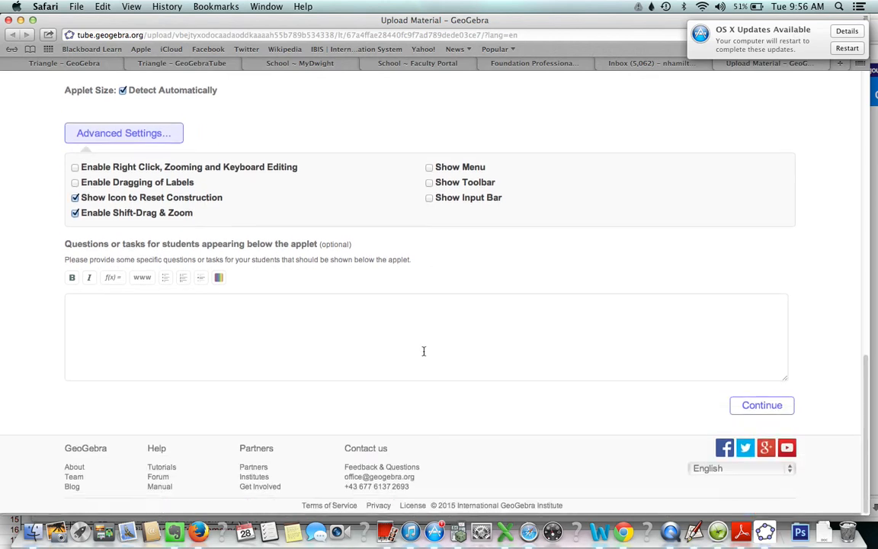
left_click(766, 408)
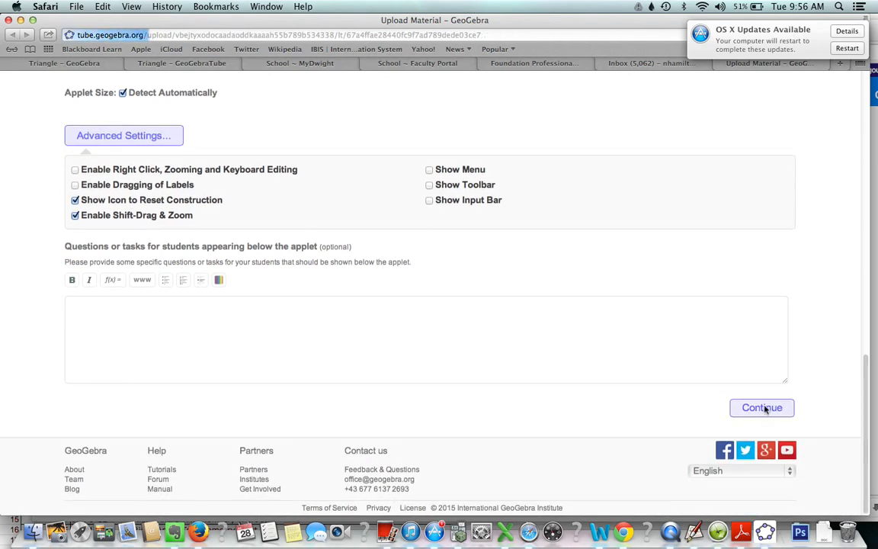
Step: Set the material's visibility to Shared with Link and save it
scroll(627, 337, "down", 10)
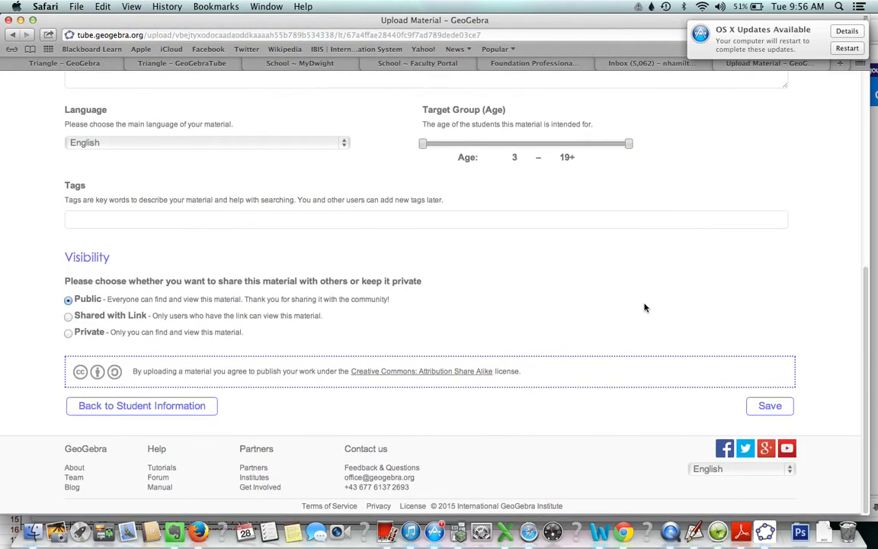
scroll(644, 307, "up", 10)
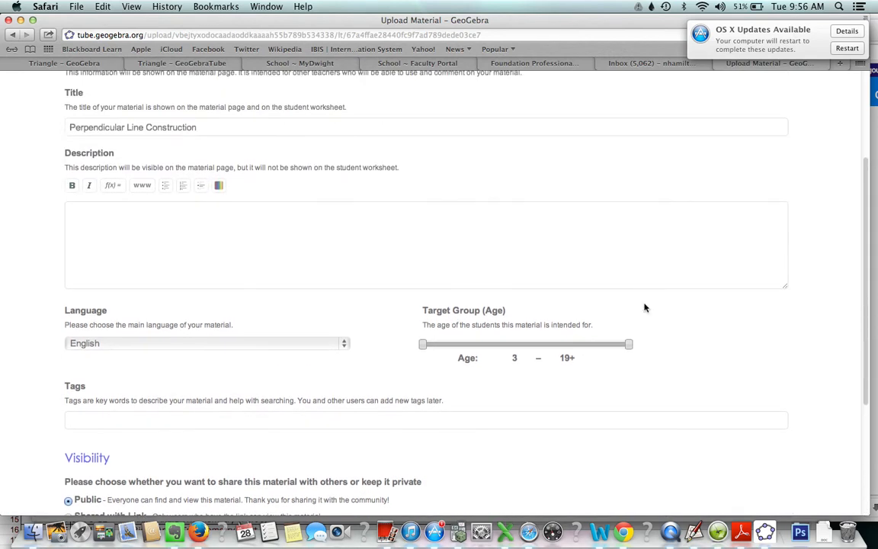
scroll(644, 307, "down", 4)
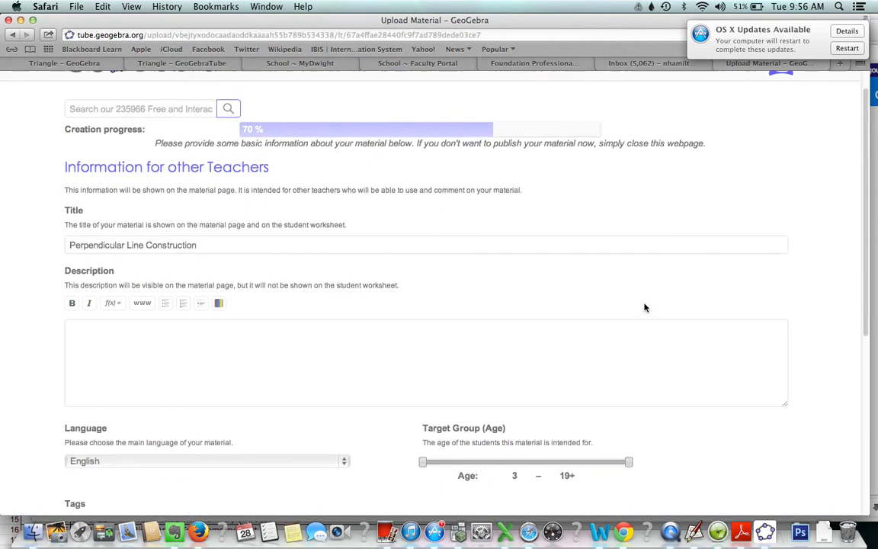
scroll(644, 307, "down", 3)
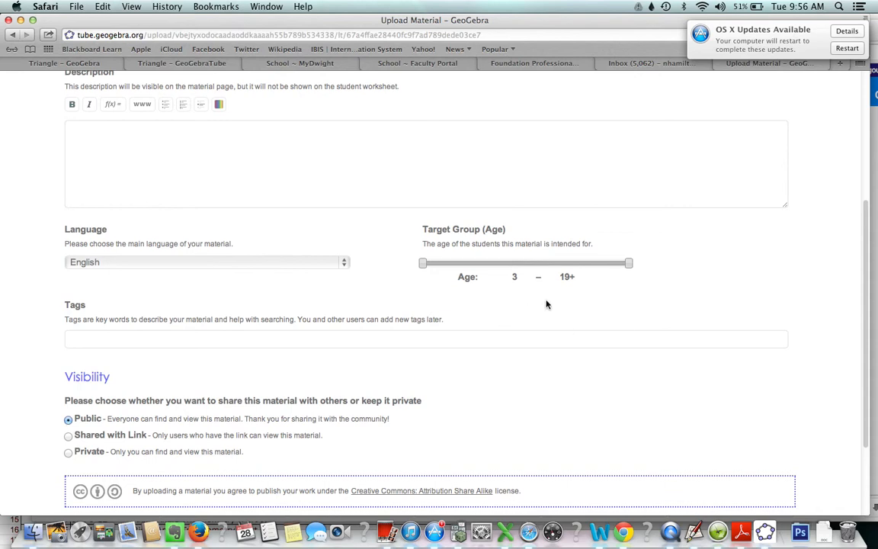
scroll(546, 304, "down", 2)
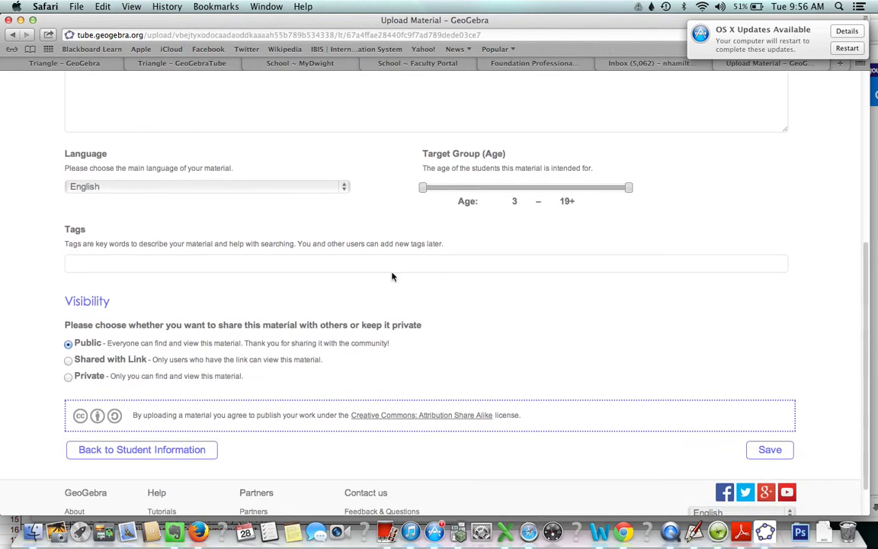
left_click(69, 362)
scroll(235, 364, "down", 2)
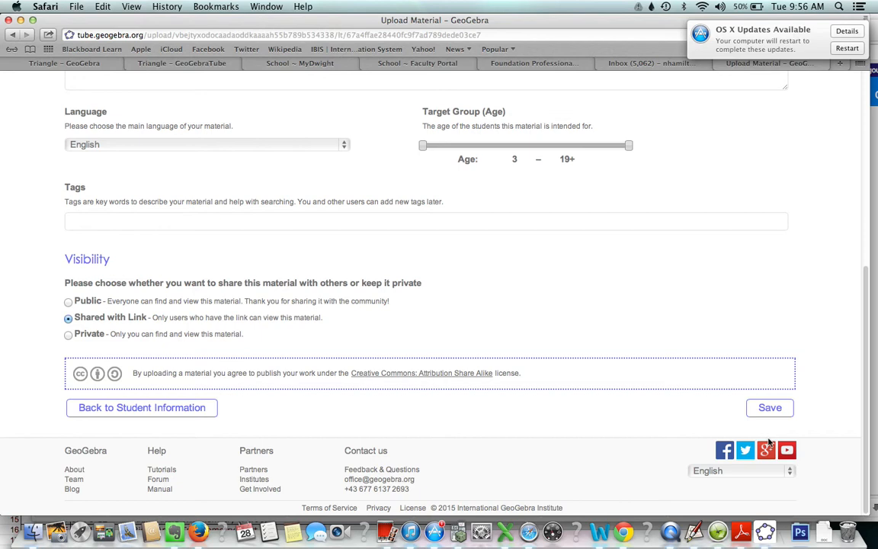
left_click(770, 410)
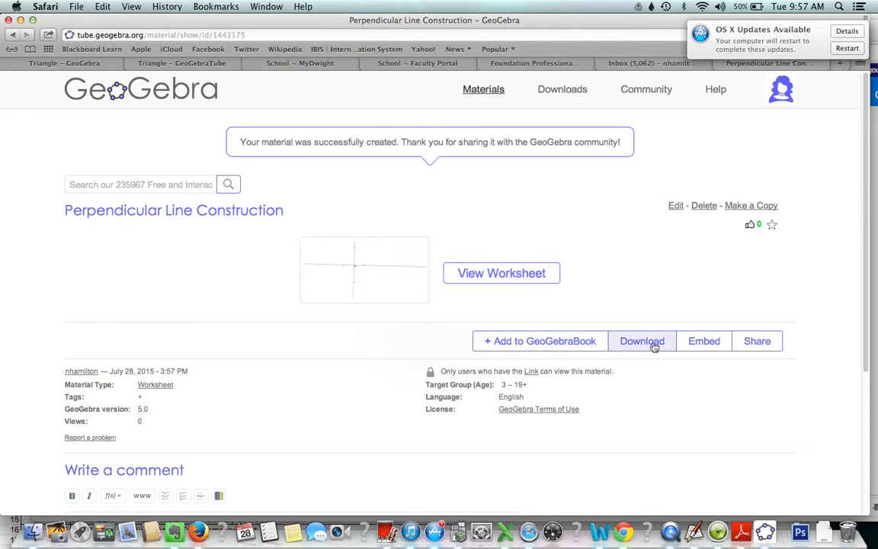
Step: Copy the HTML embed code of the Perpendicular Line Construction worksheet to the clipboard
left_click(718, 345)
scroll(719, 346, "down", 3)
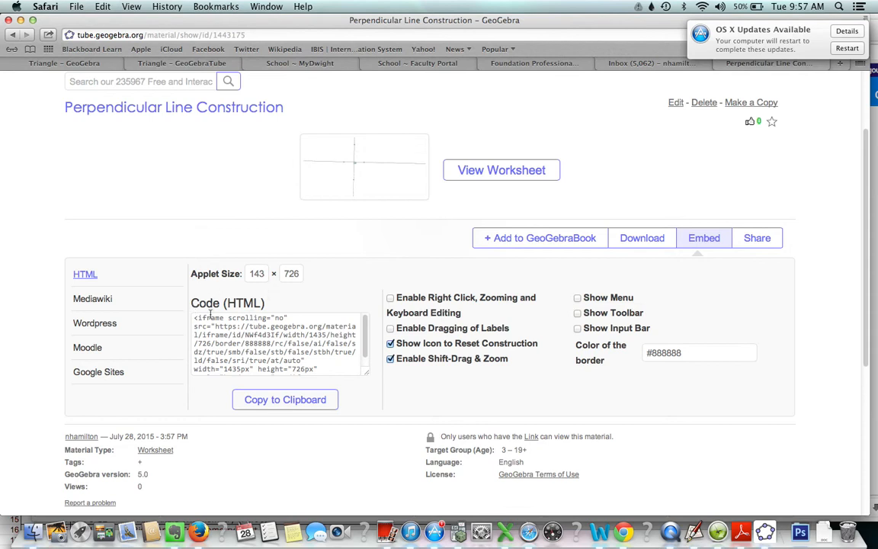
left_click_drag(193, 318, 279, 389)
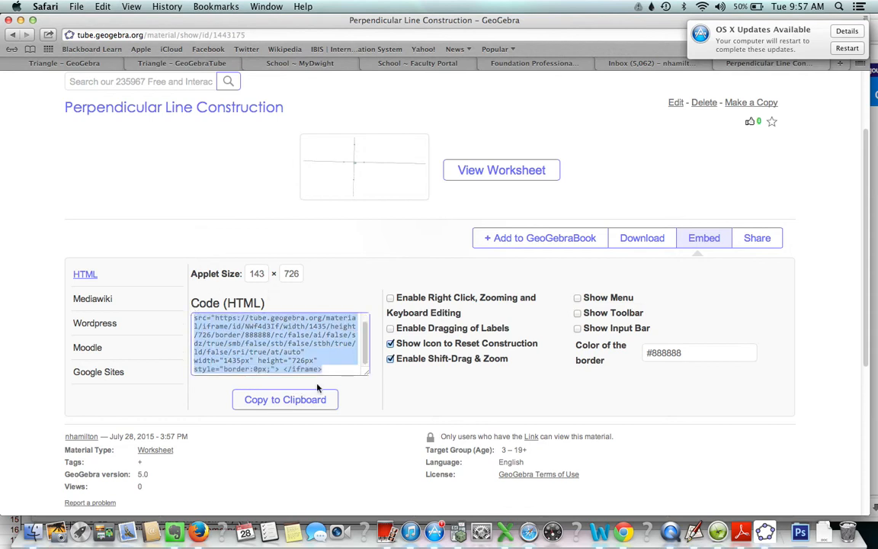
left_click(264, 403)
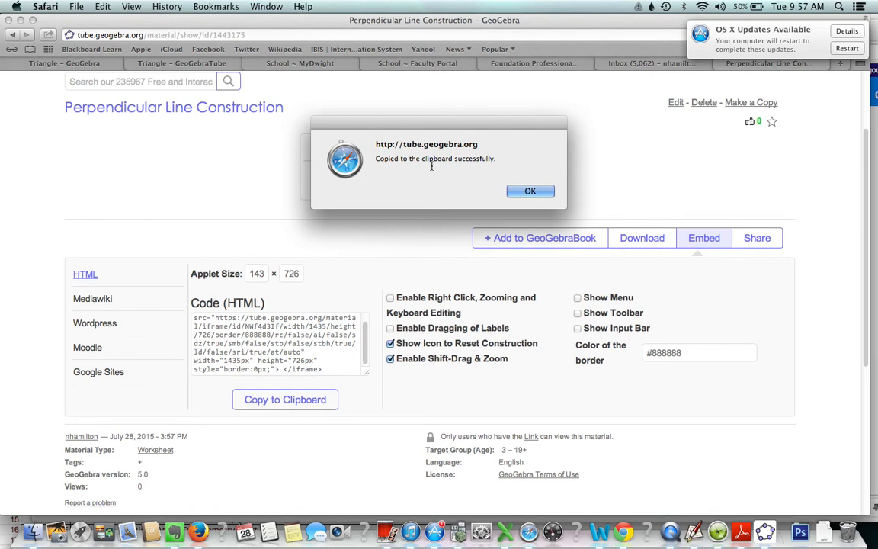
left_click(520, 191)
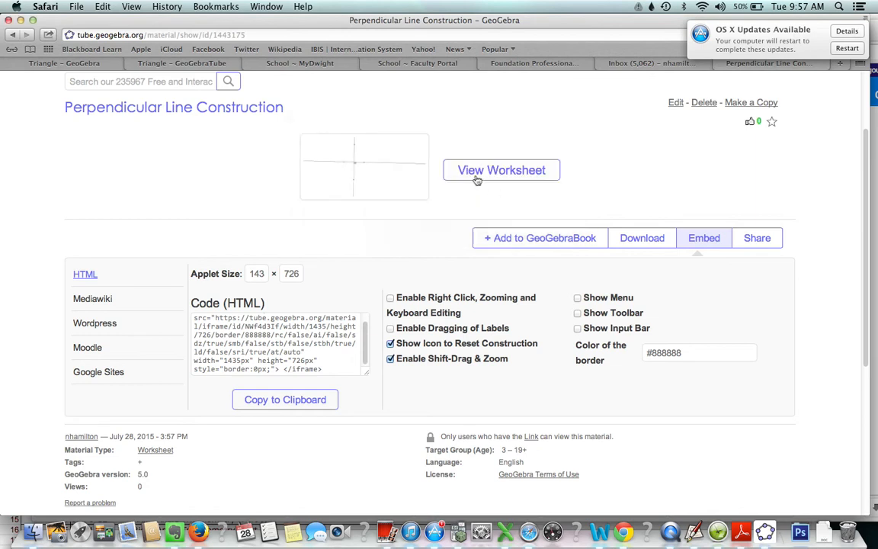
Step: In Chrome, start a reply to the "Can Constructions Deepen Understanding" discussion and paste the embed code as HTML
left_click(622, 533)
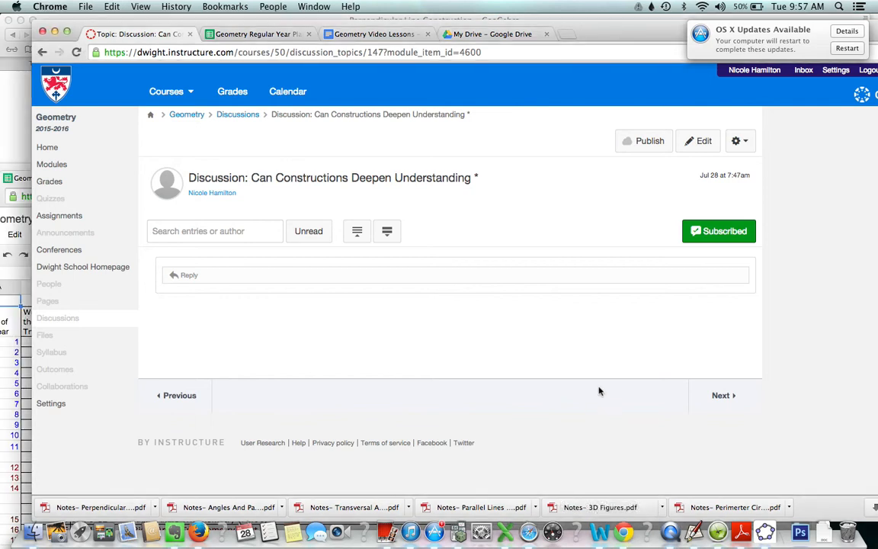
left_click(516, 270)
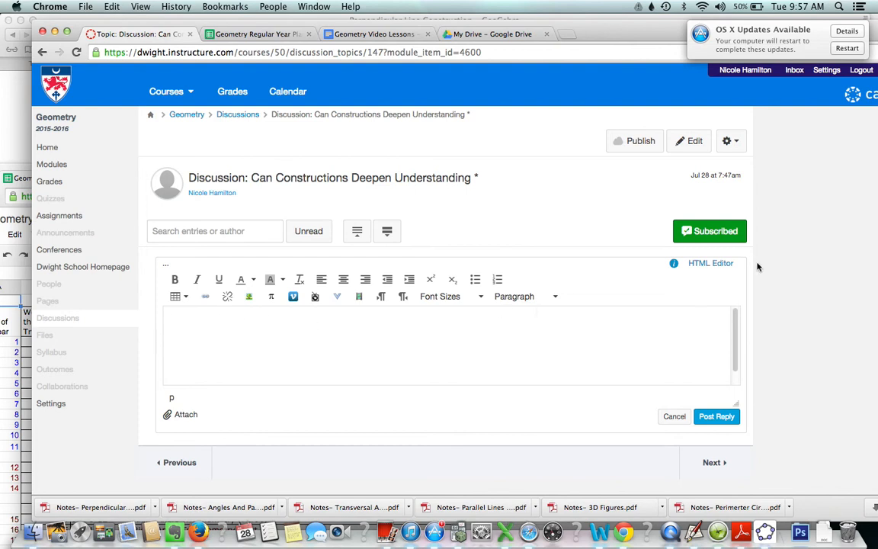
left_click(699, 265)
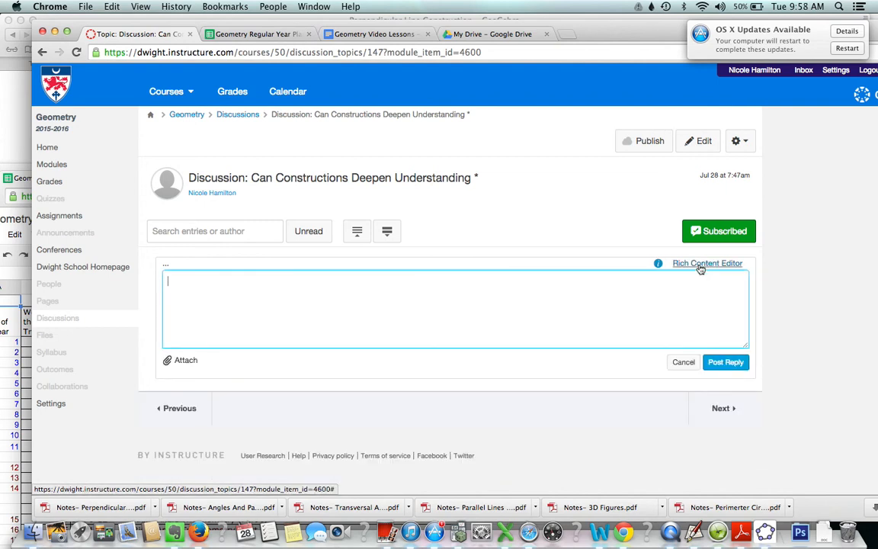
right_click(461, 306)
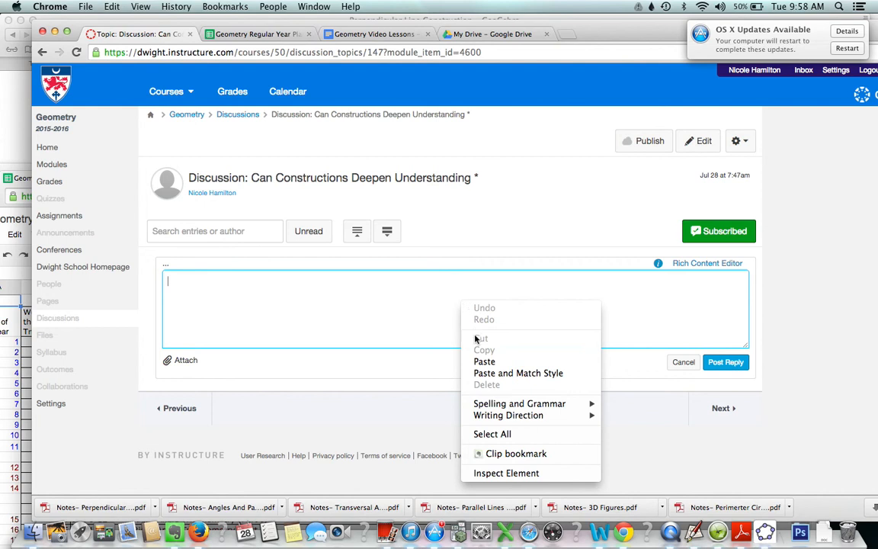
left_click(482, 361)
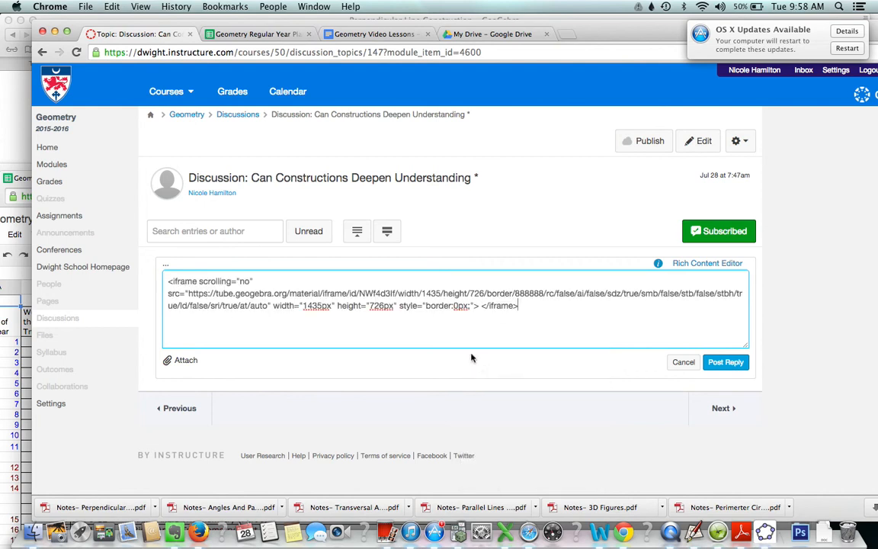
Step: Return the reply to the Rich Content Editor and post it to the discussion
left_click(708, 265)
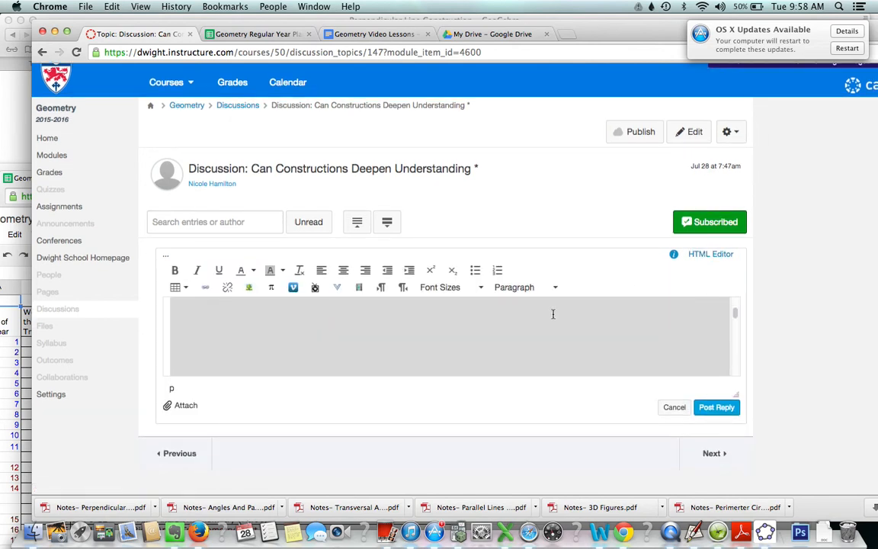
scroll(553, 313, "down", 2)
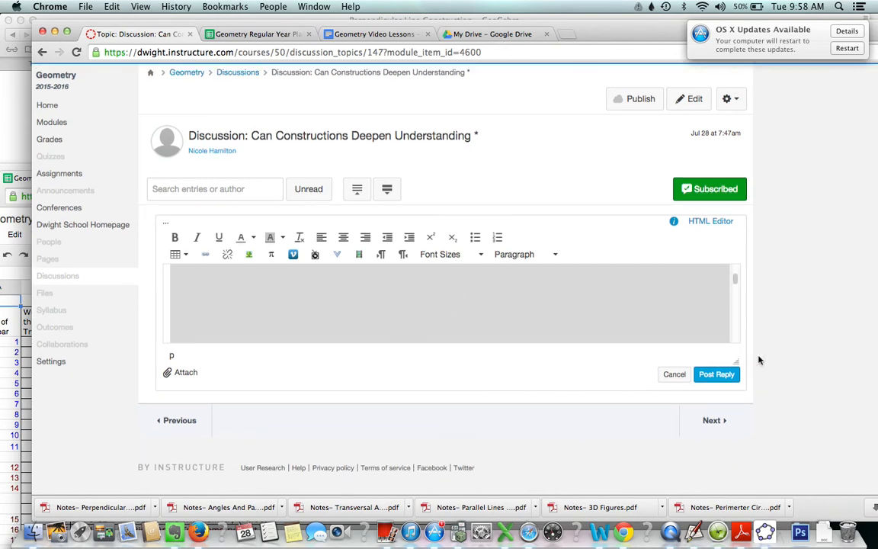
left_click(715, 375)
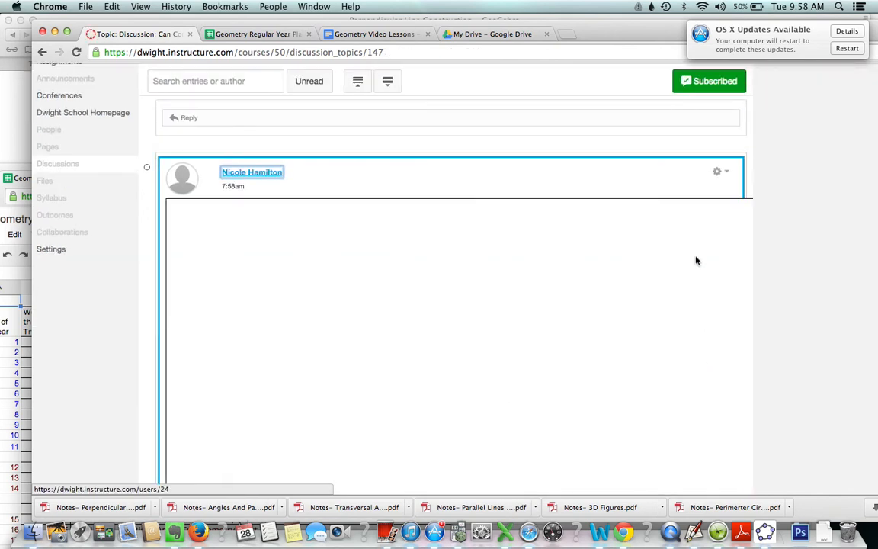
Step: Test the posted applet by moving the right-hand blue point below and left of the other one and zooming the construction
scroll(694, 255, "down", 3)
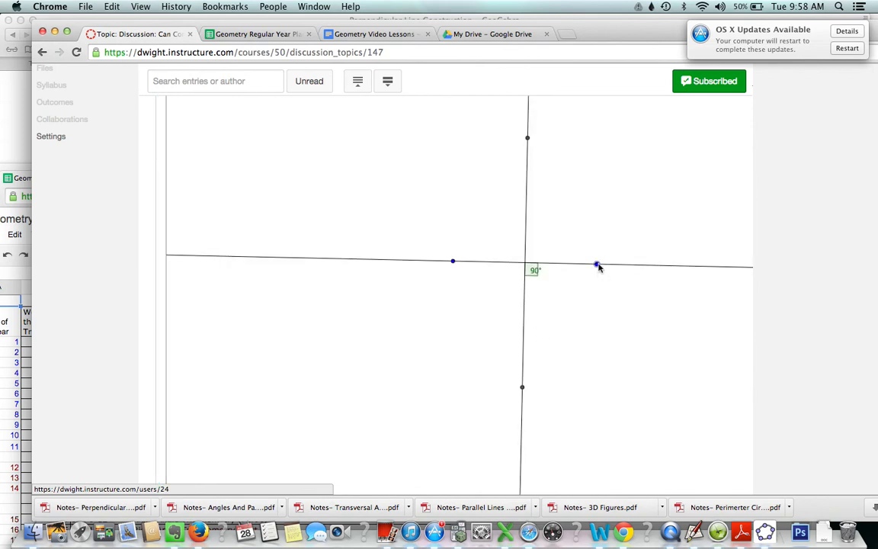
left_click_drag(598, 267, 320, 339)
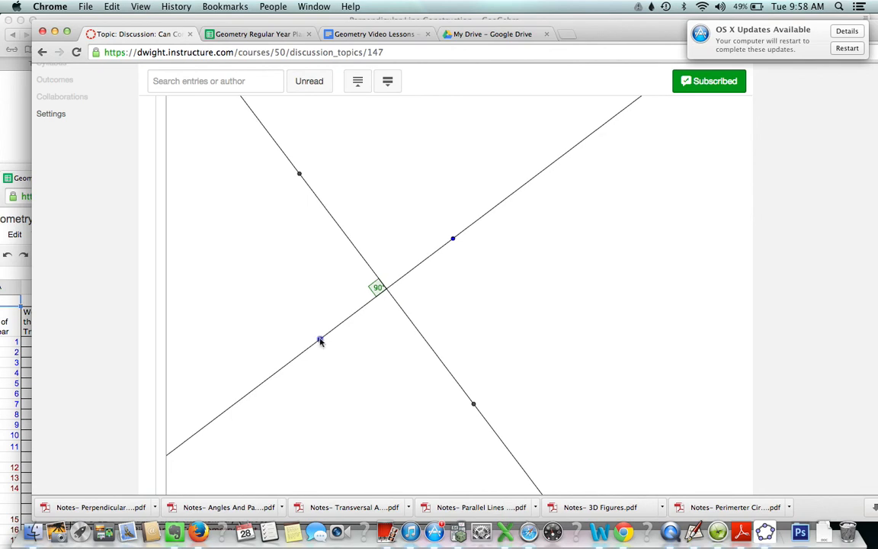
scroll(305, 240, "up", 8)
scroll(306, 240, "down", 6)
scroll(305, 240, "down", 5)
scroll(305, 240, "up", 2)
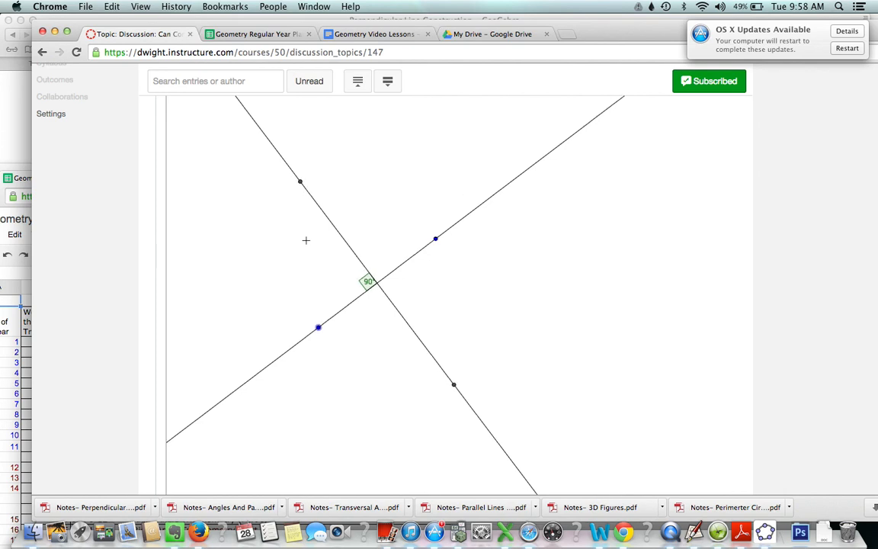
scroll(306, 240, "down", 2)
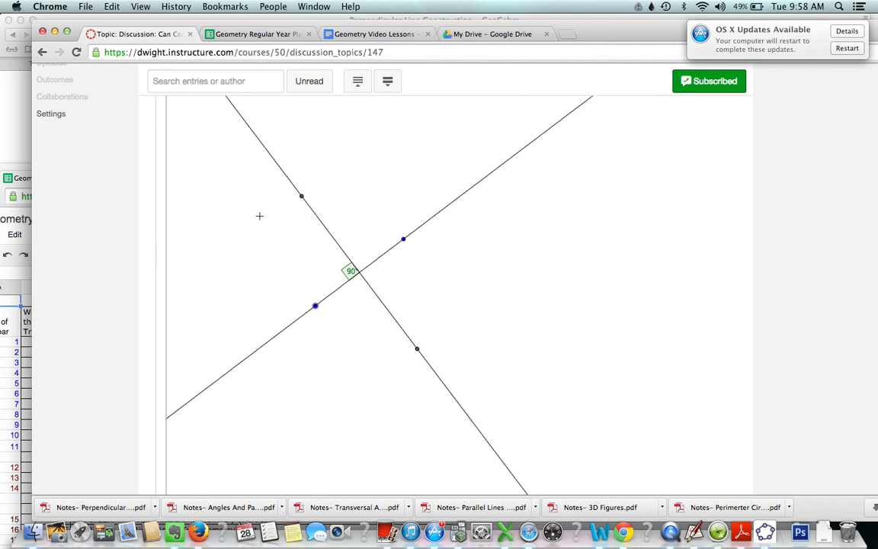